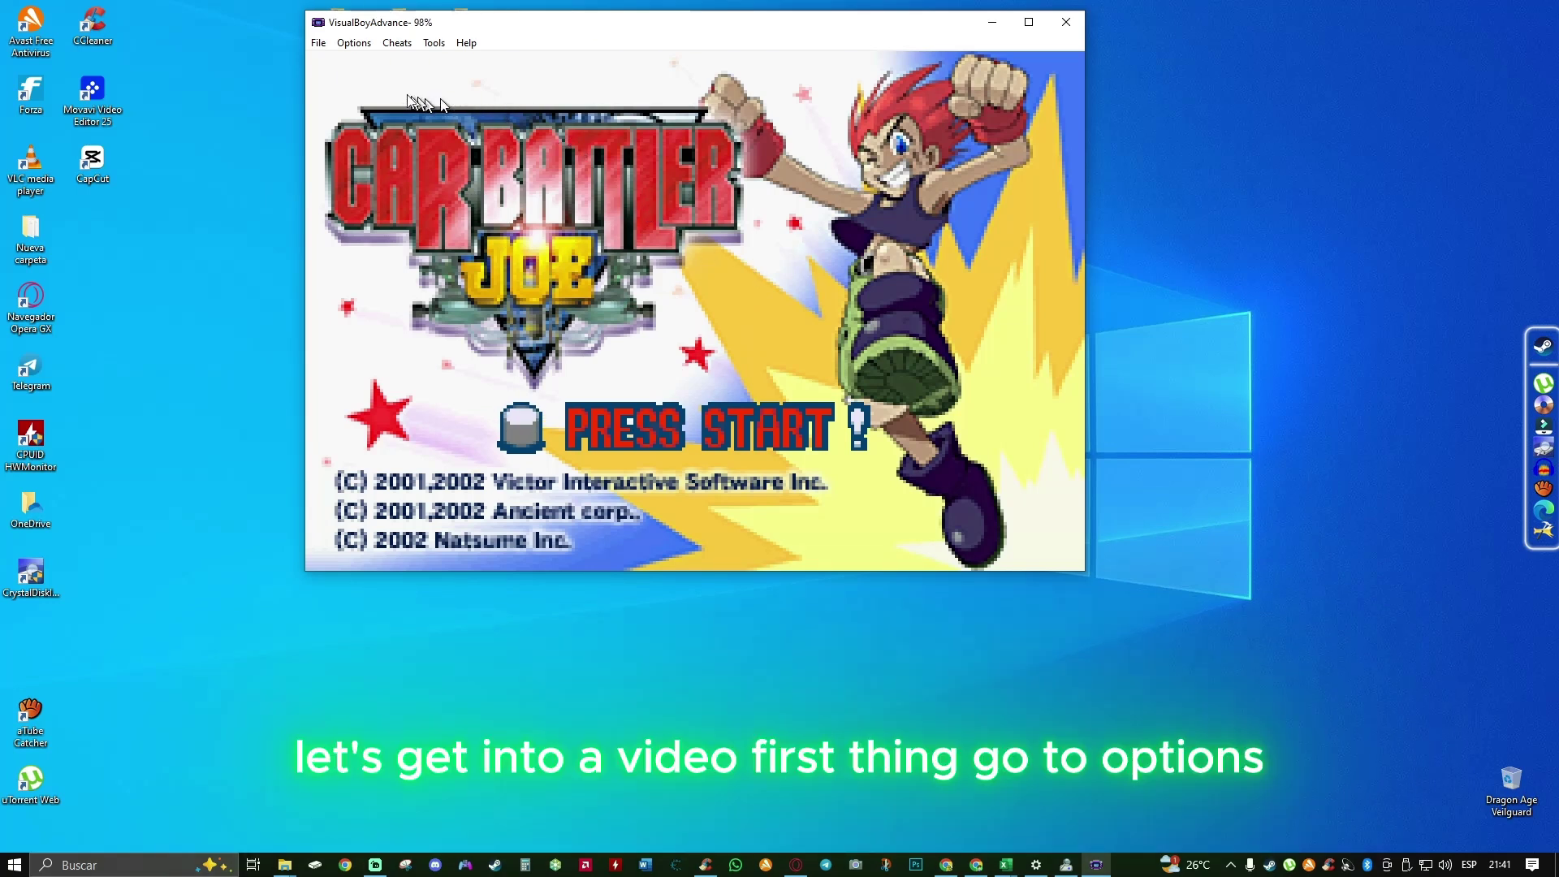
# - Open the control mapping configuration for joypad 1
pyautogui.click(354, 45)
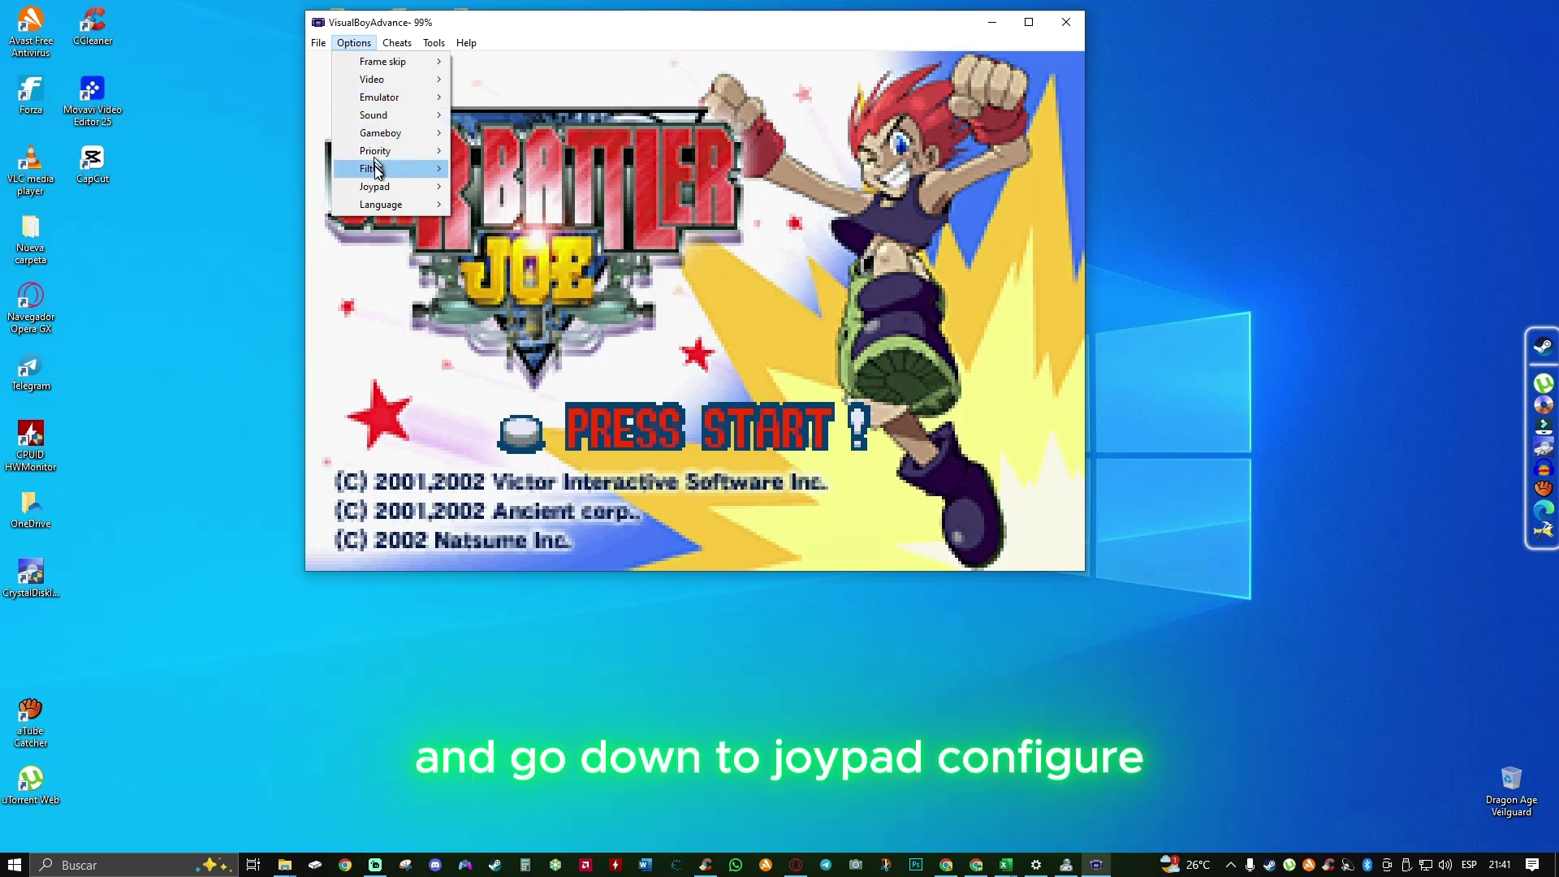
pyautogui.moveTo(377, 188)
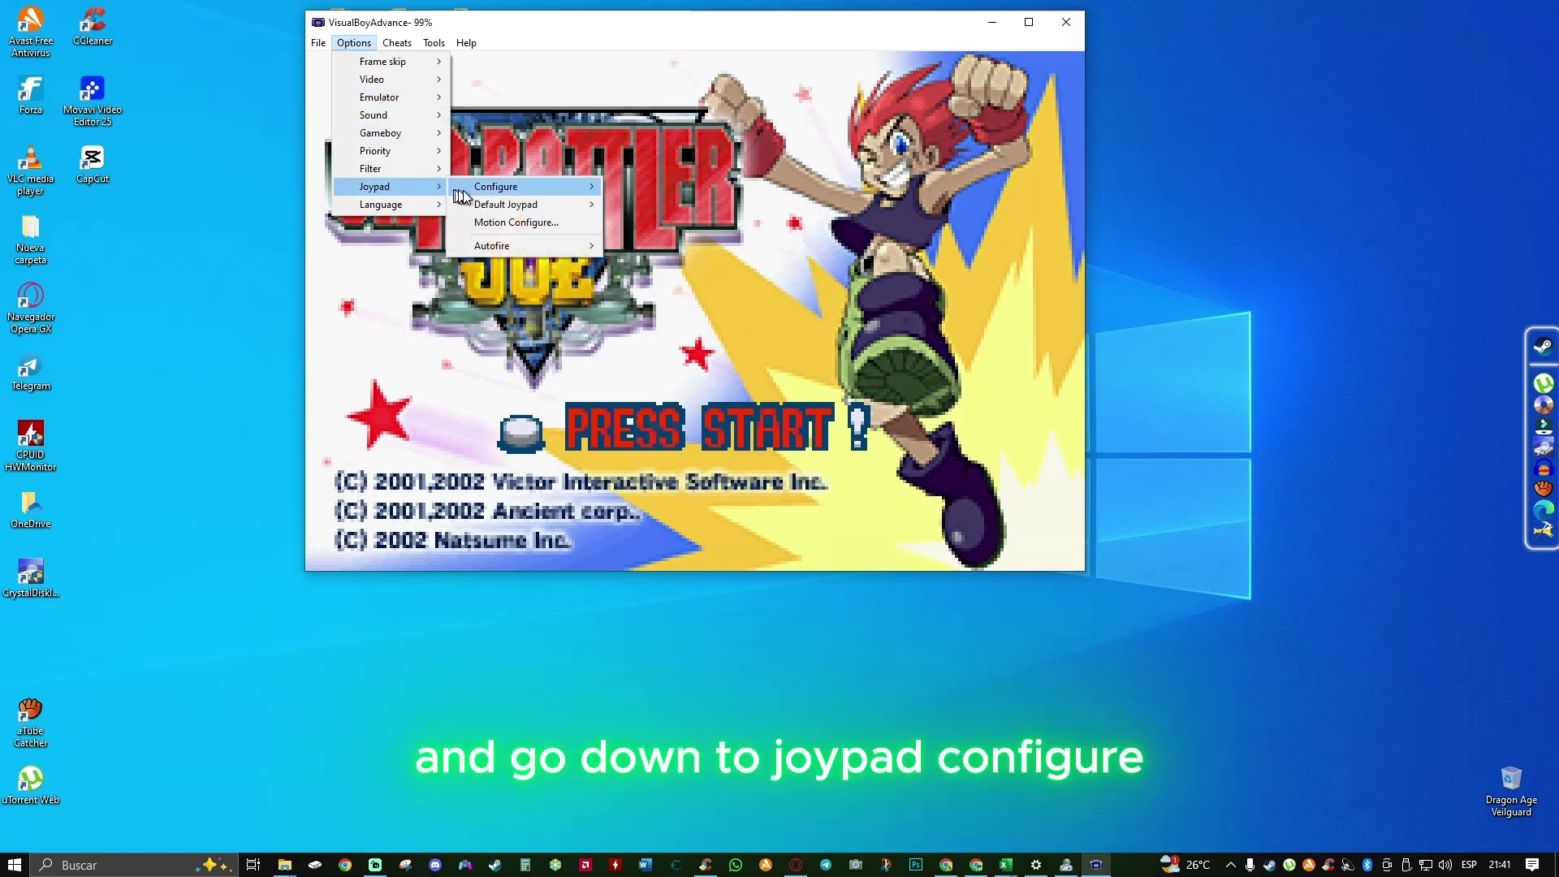
pyautogui.moveTo(485, 196)
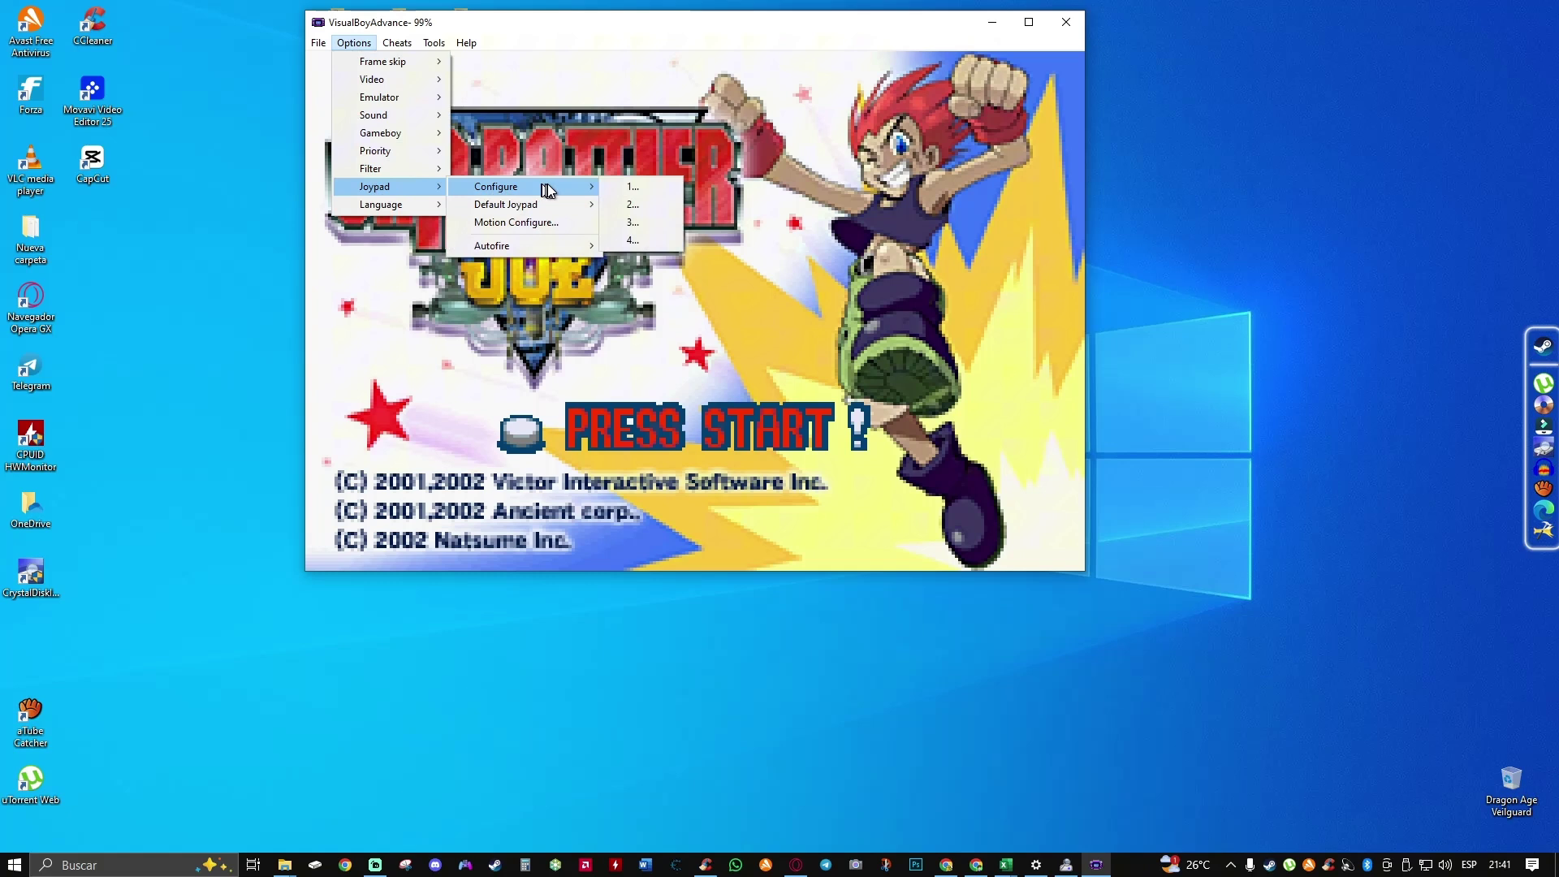
pyautogui.click(623, 188)
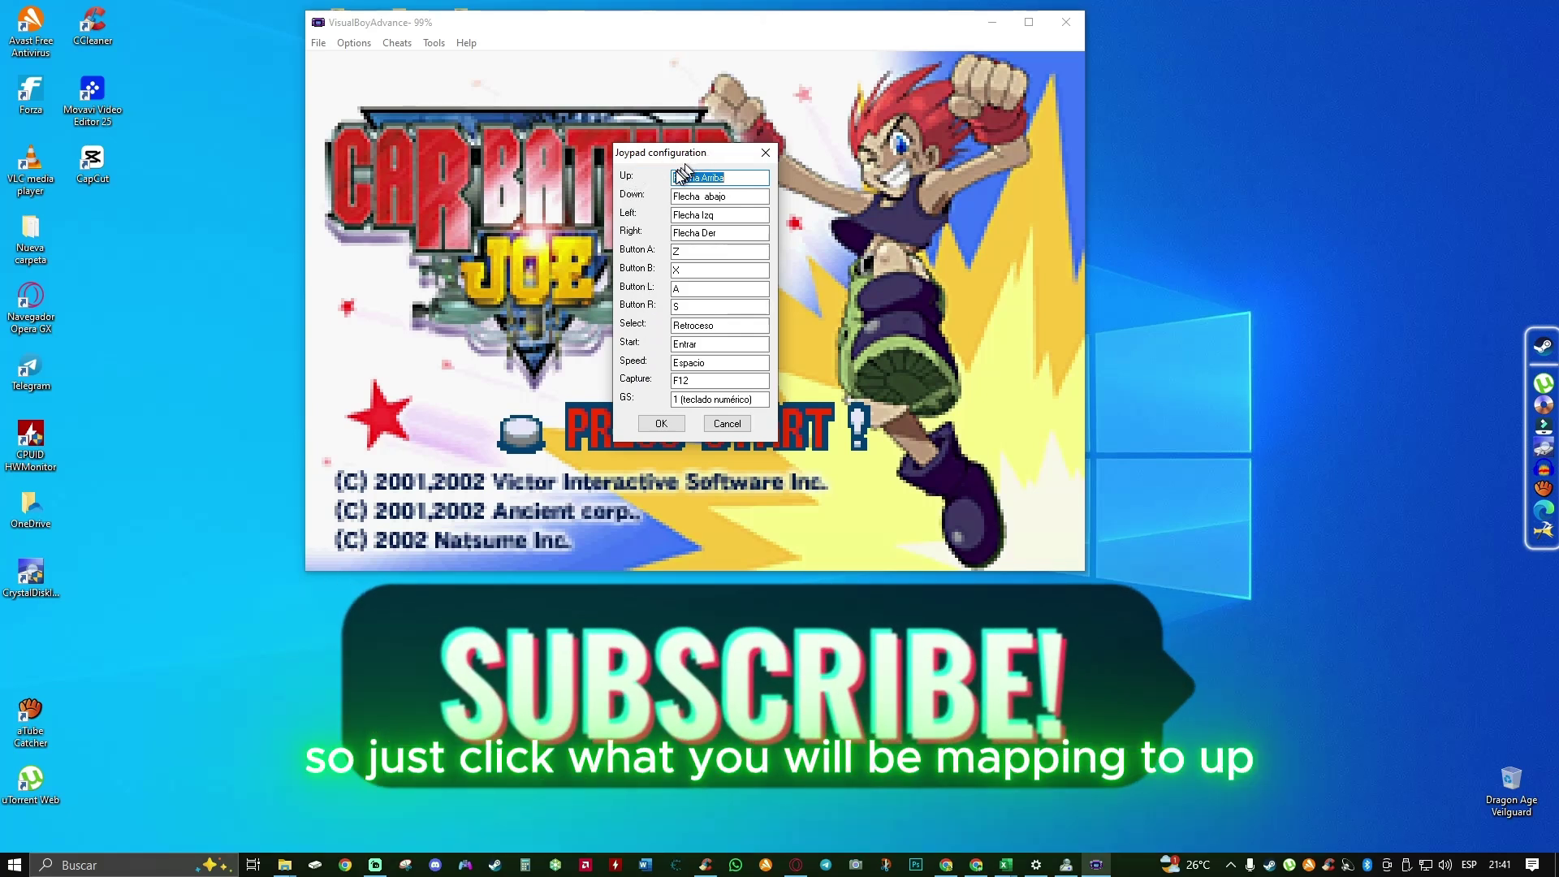
# - Map the four directions to the Joy 1 Hat Switch, A/B/L/R to Botón 1/0/4/5, Select/Start to Botón 8/9, and Speed to Botón 6
pyautogui.click(698, 176)
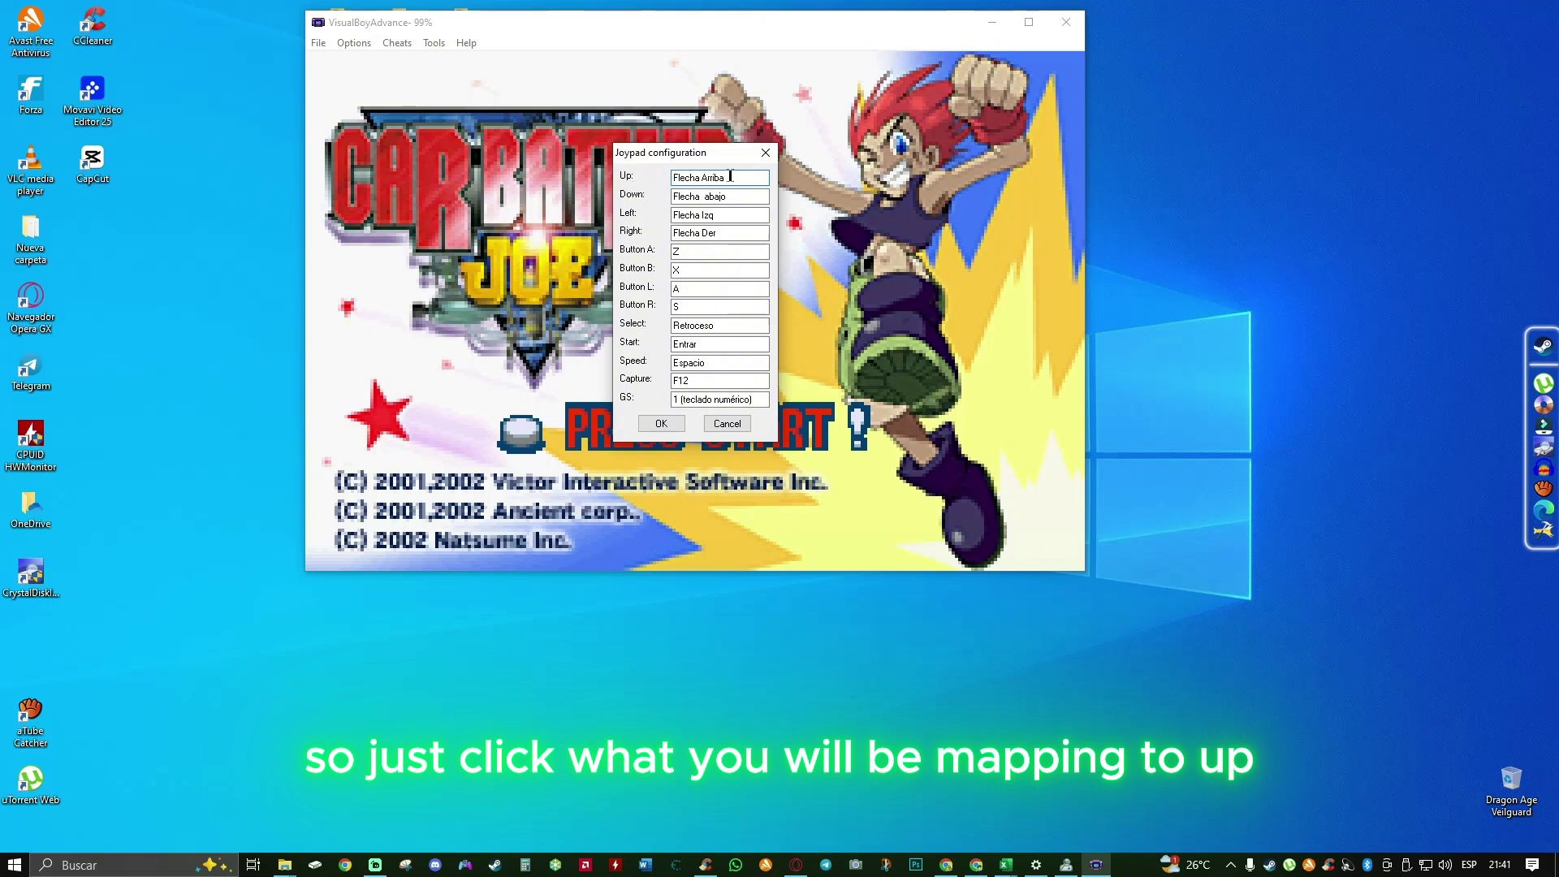
pyautogui.moveTo(729, 177); pyautogui.dragTo(677, 177)
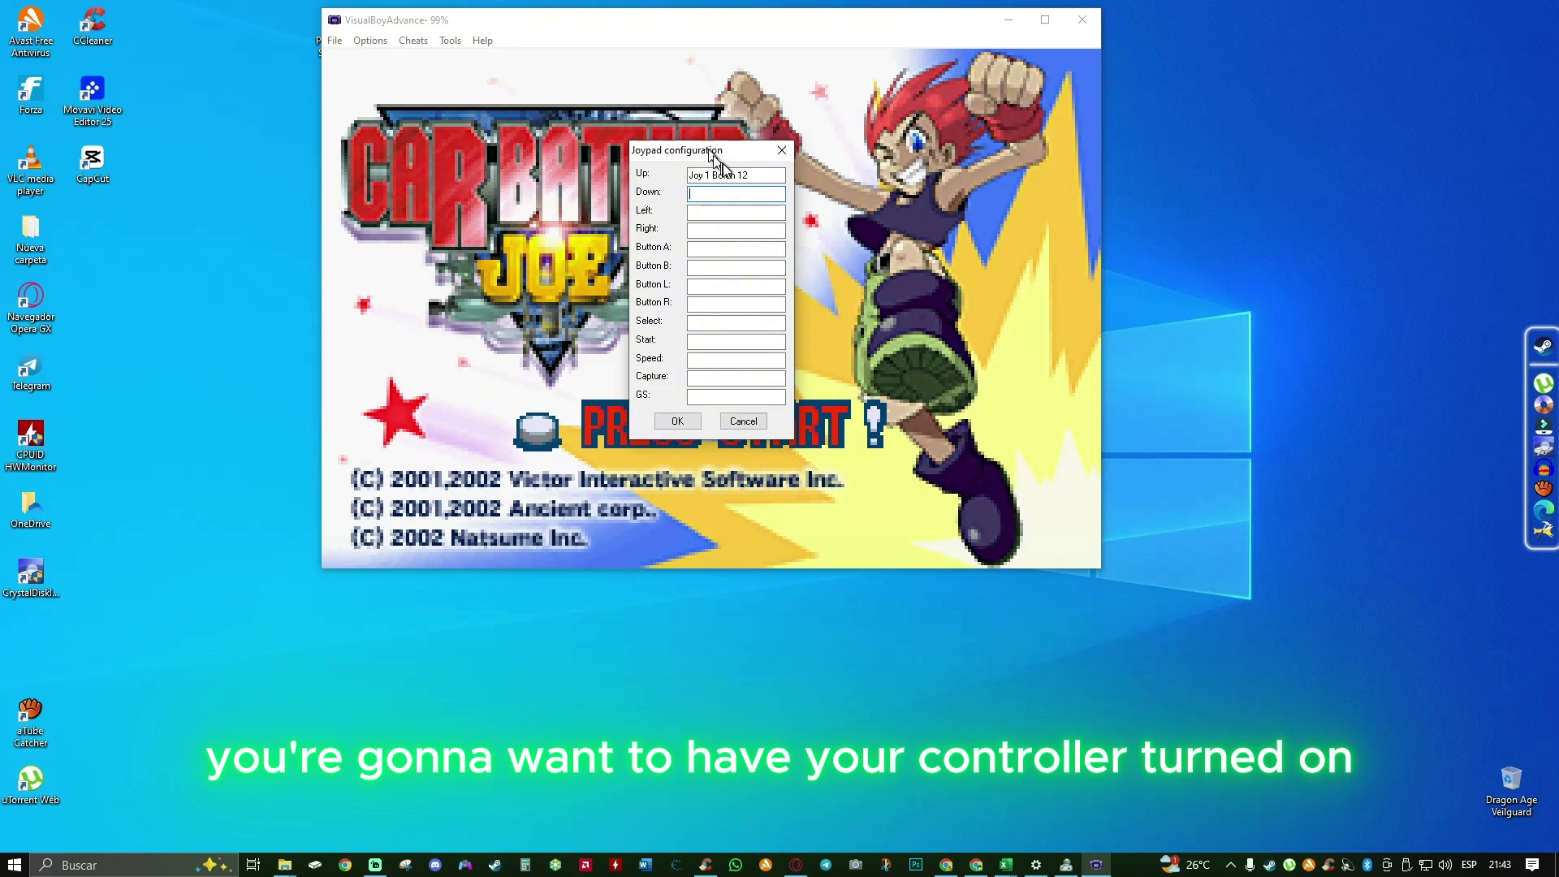
pyautogui.click(735, 177)
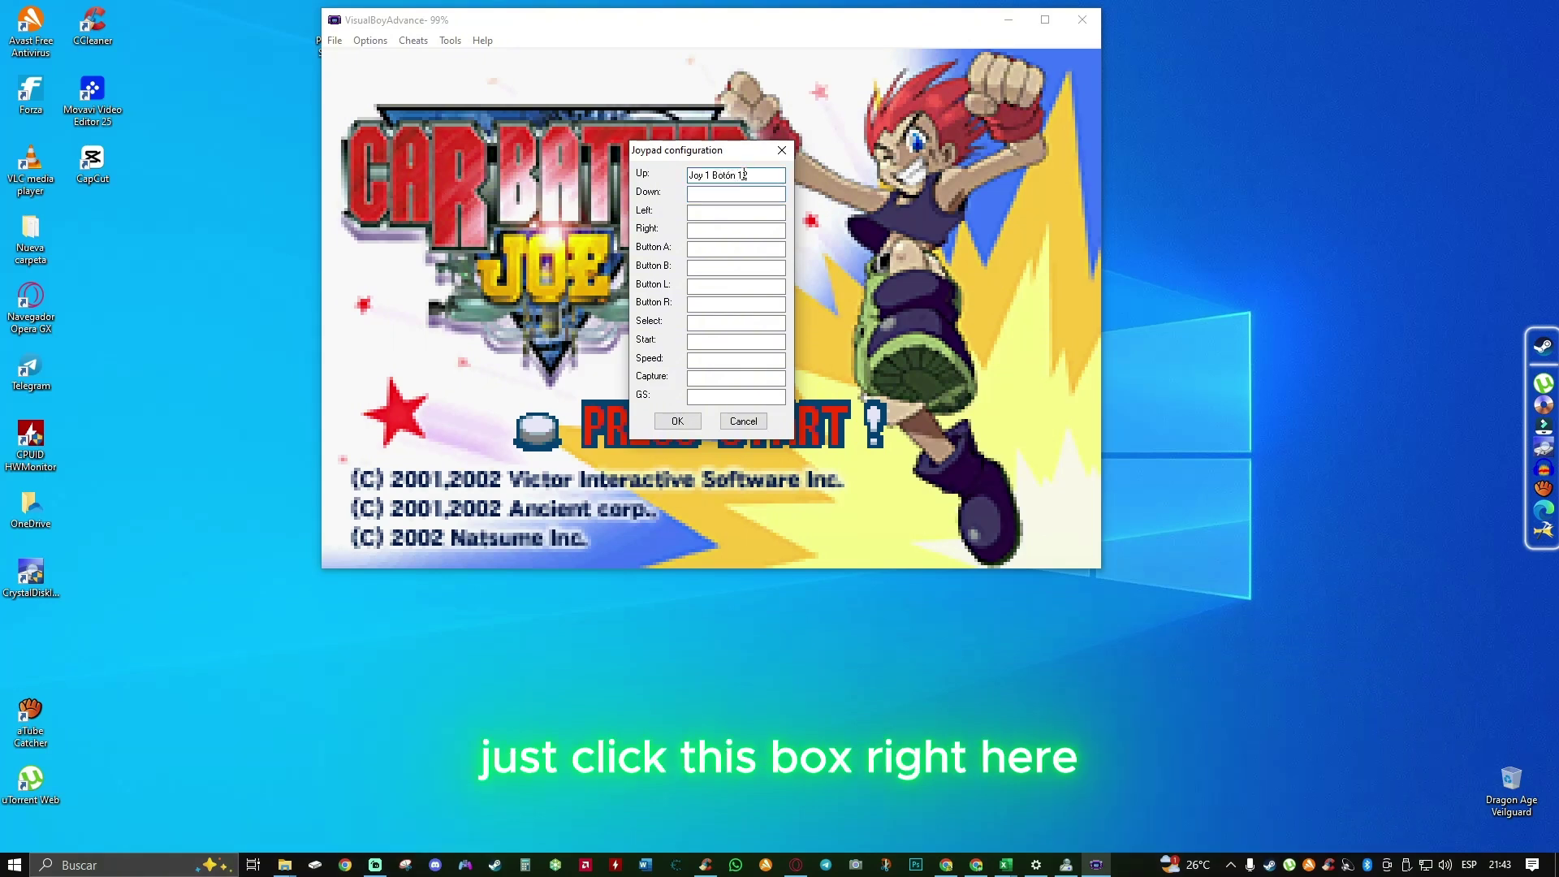
pyautogui.click(748, 174)
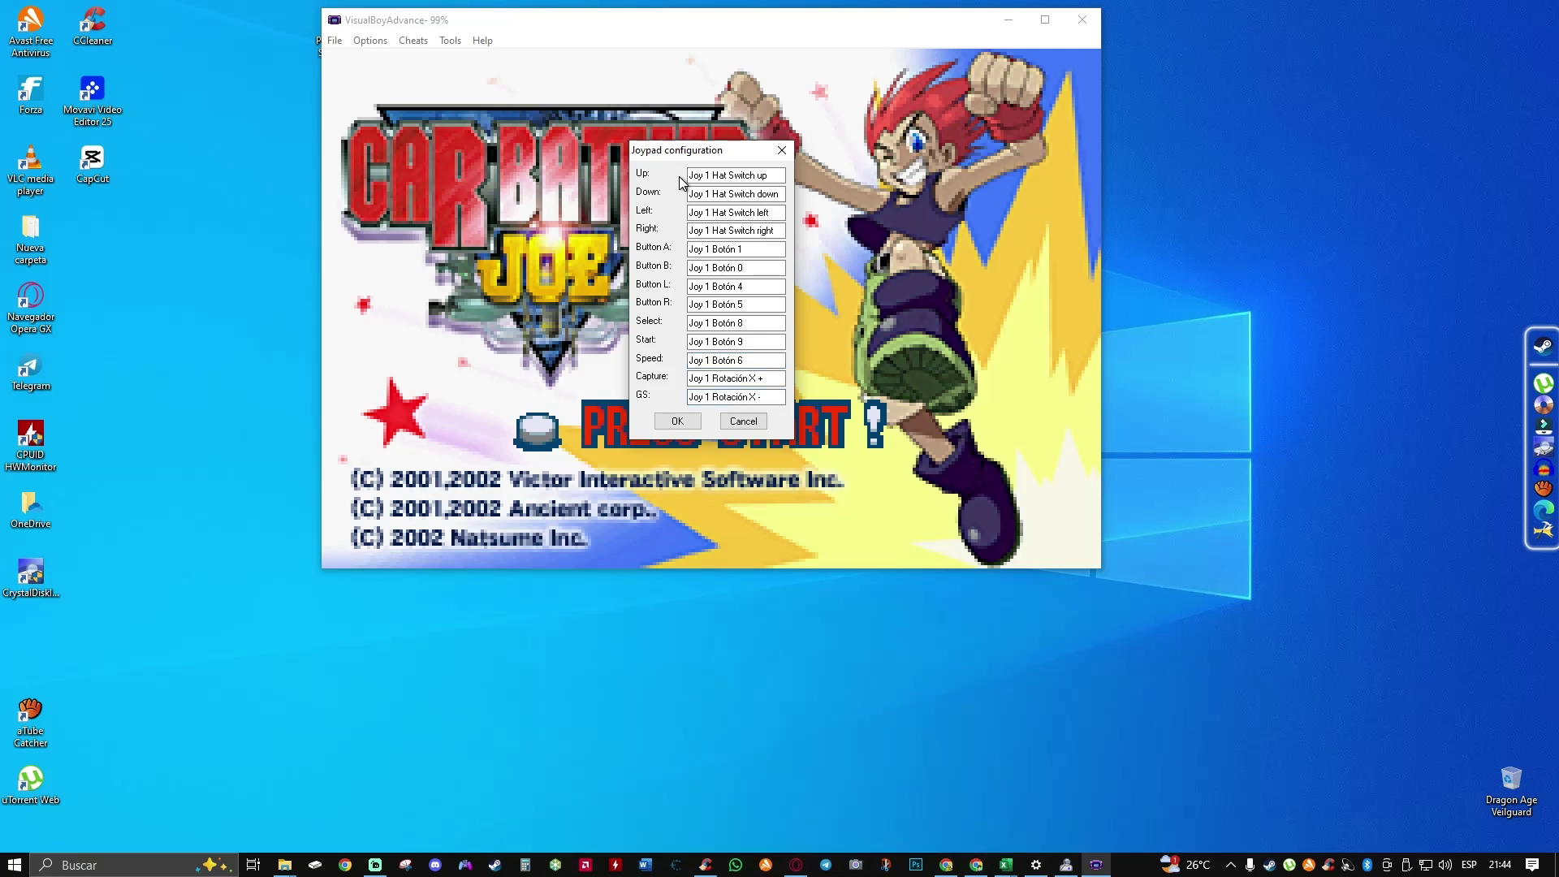
# - Map Capture to Joy 1 Botón 7 and GS to numeric keypad 1, and save the joypad configuration
pyautogui.click(723, 385)
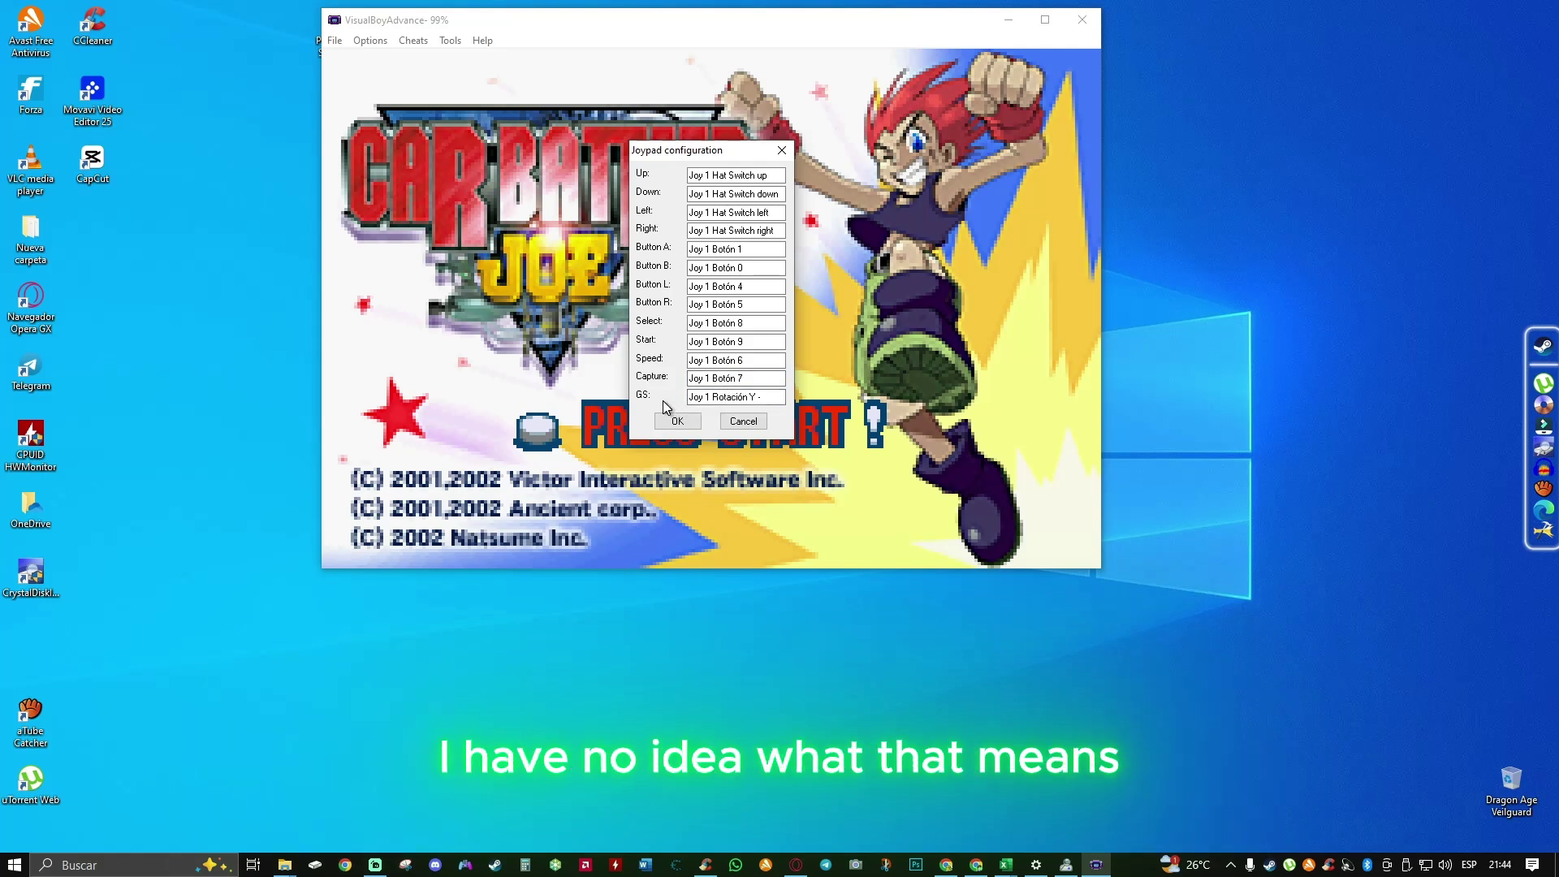
pyautogui.click(697, 396)
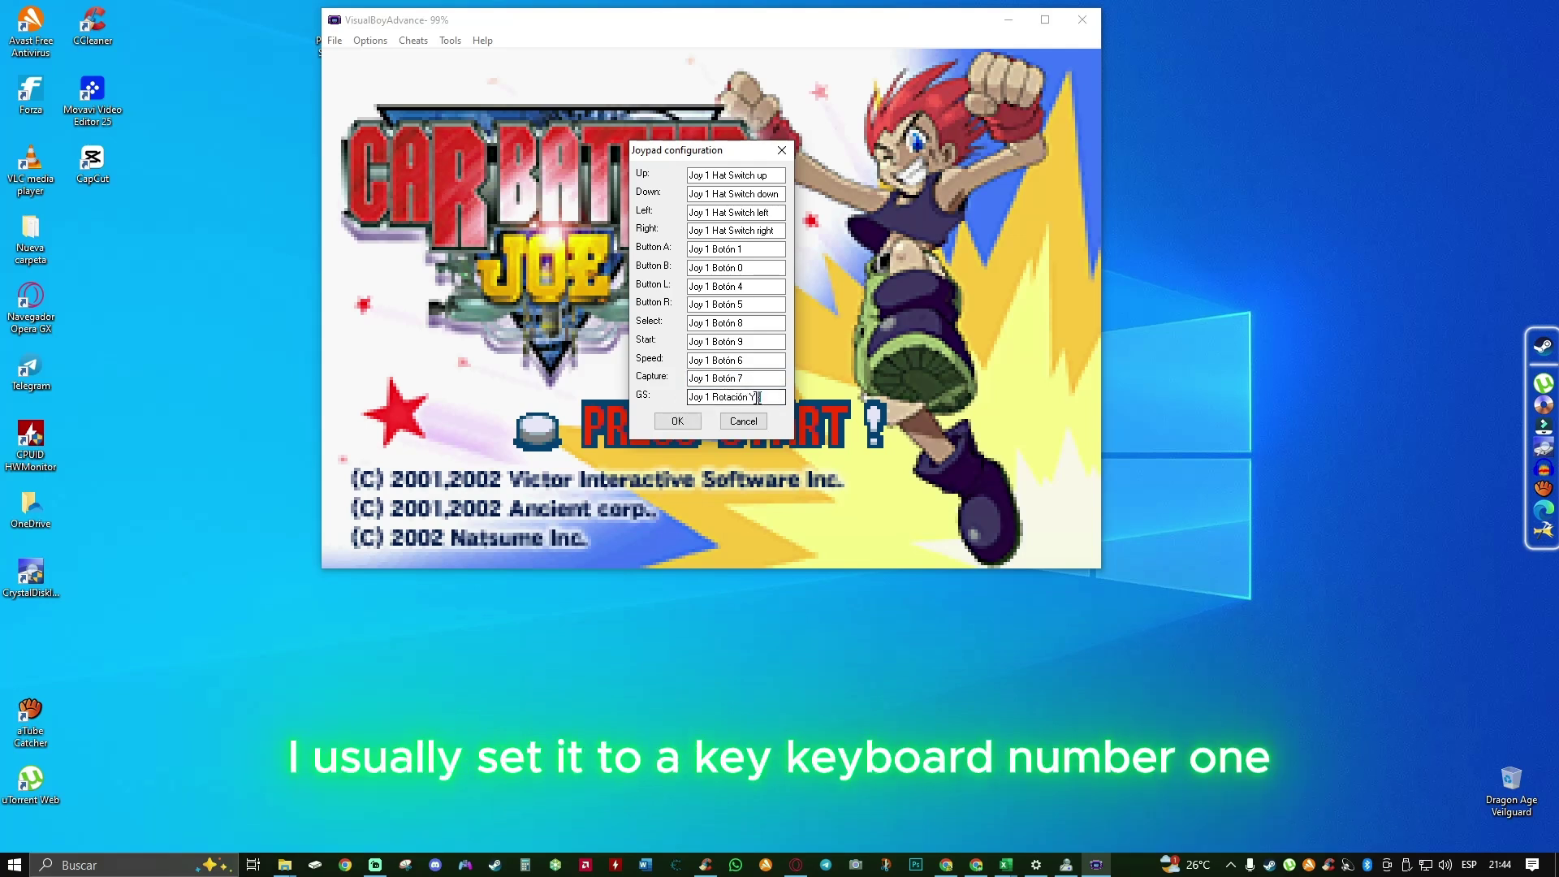
pyautogui.press('KP_1')
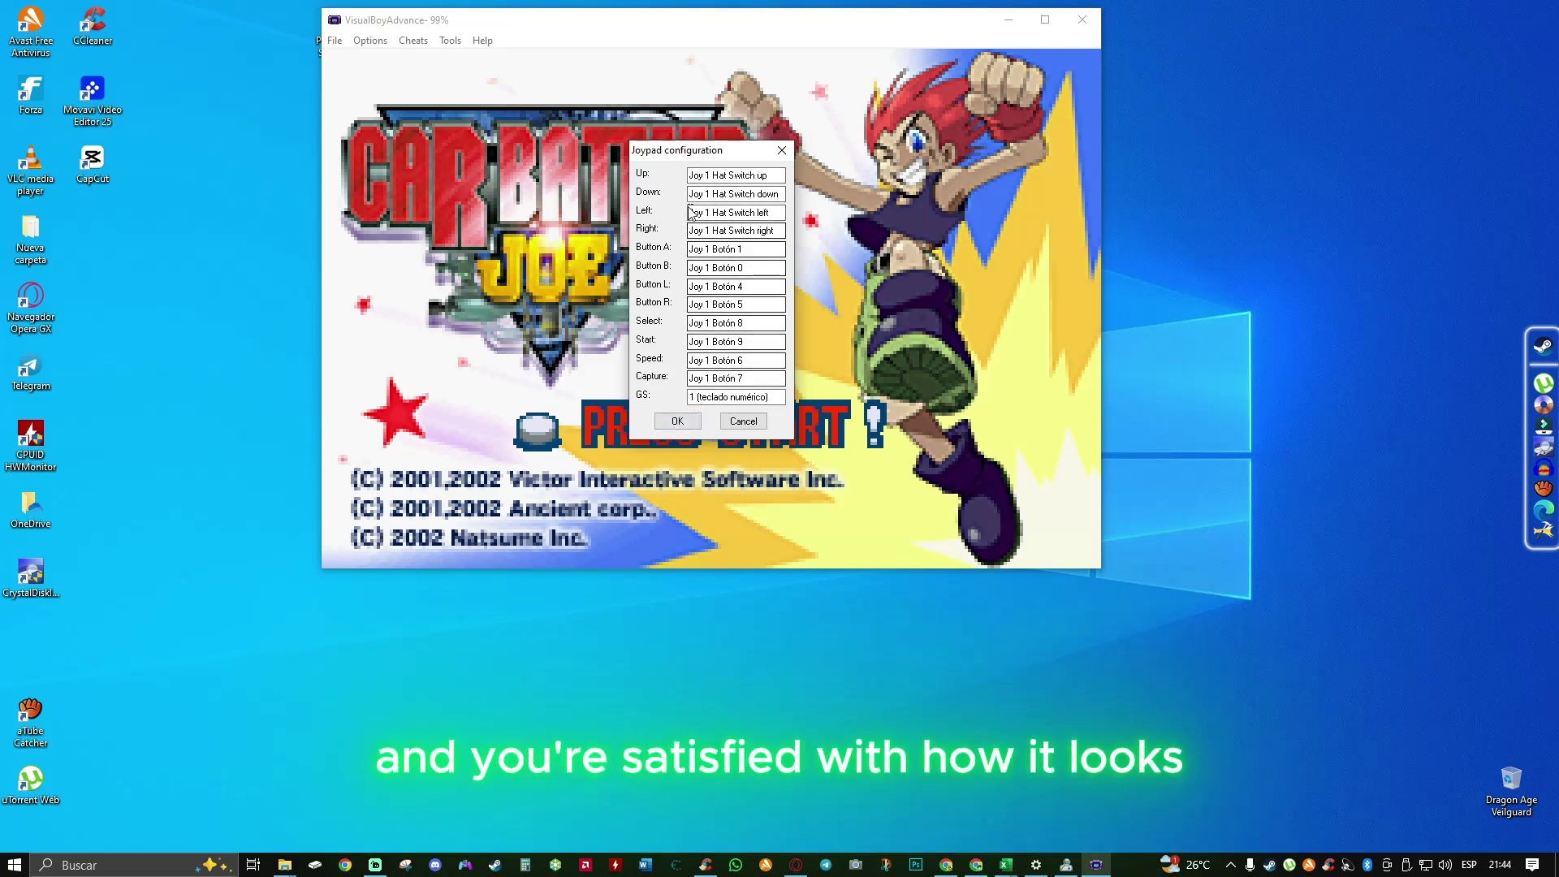
pyautogui.click(678, 422)
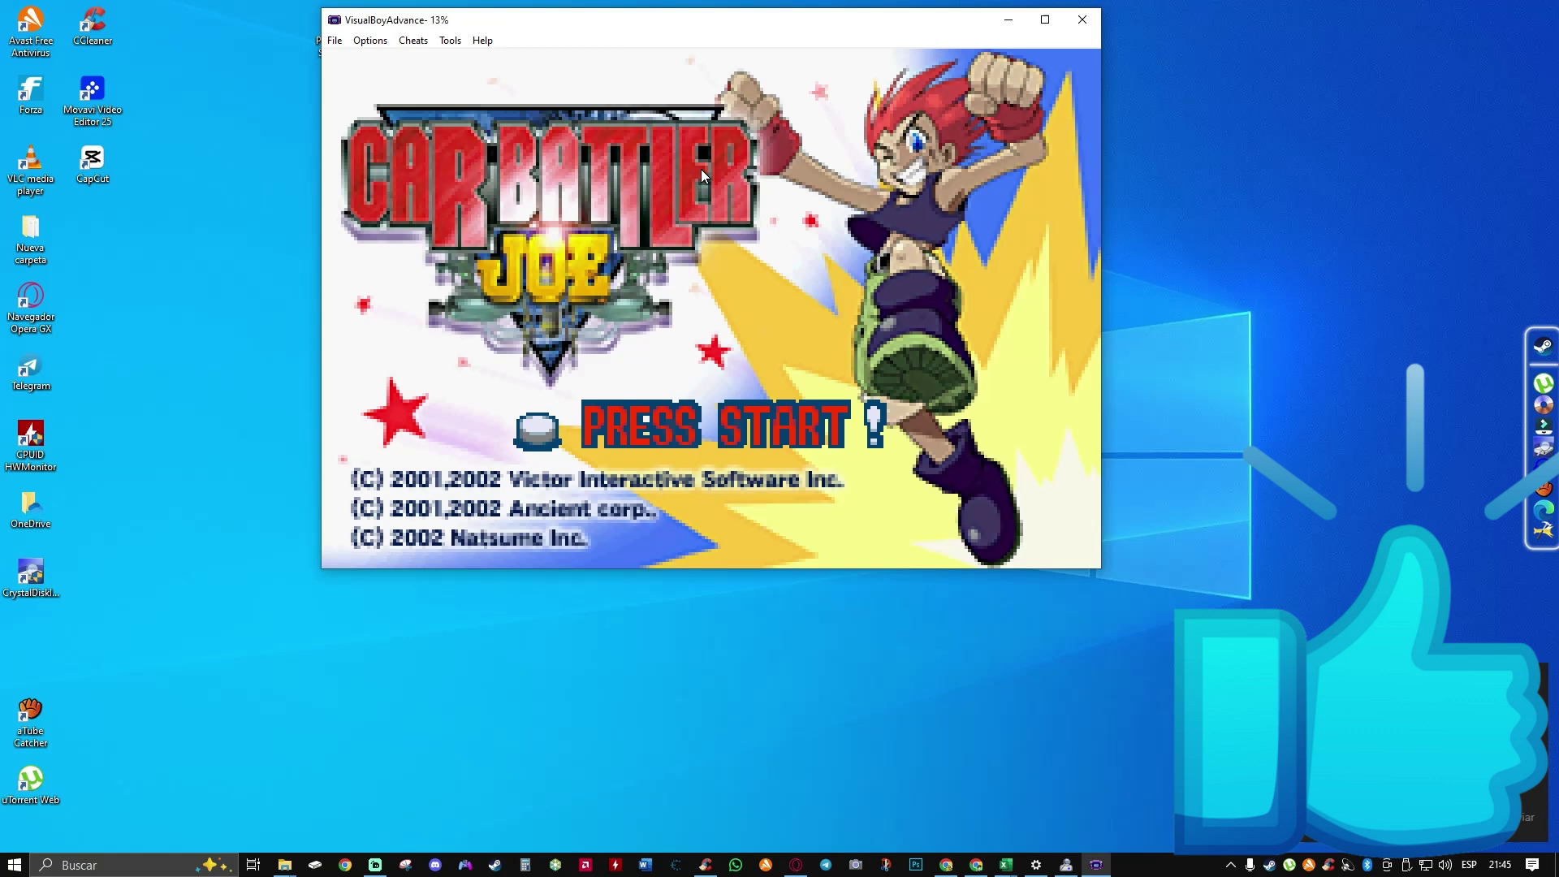
# - Start the game from its title screen and check which joypad is selected as the default
pyautogui.press('Return')
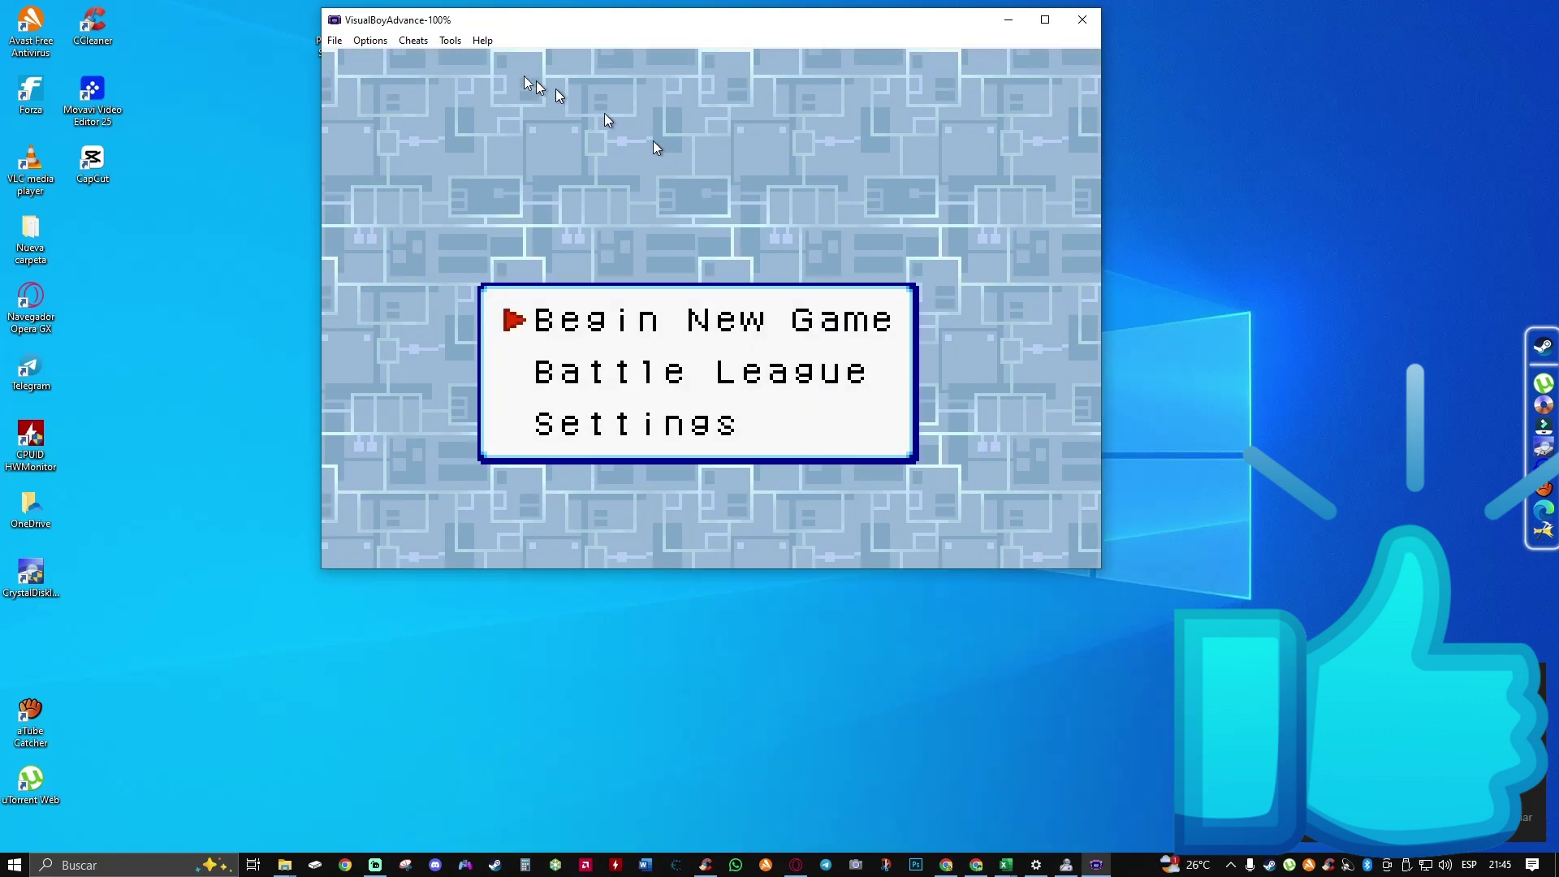
pyautogui.click(390, 45)
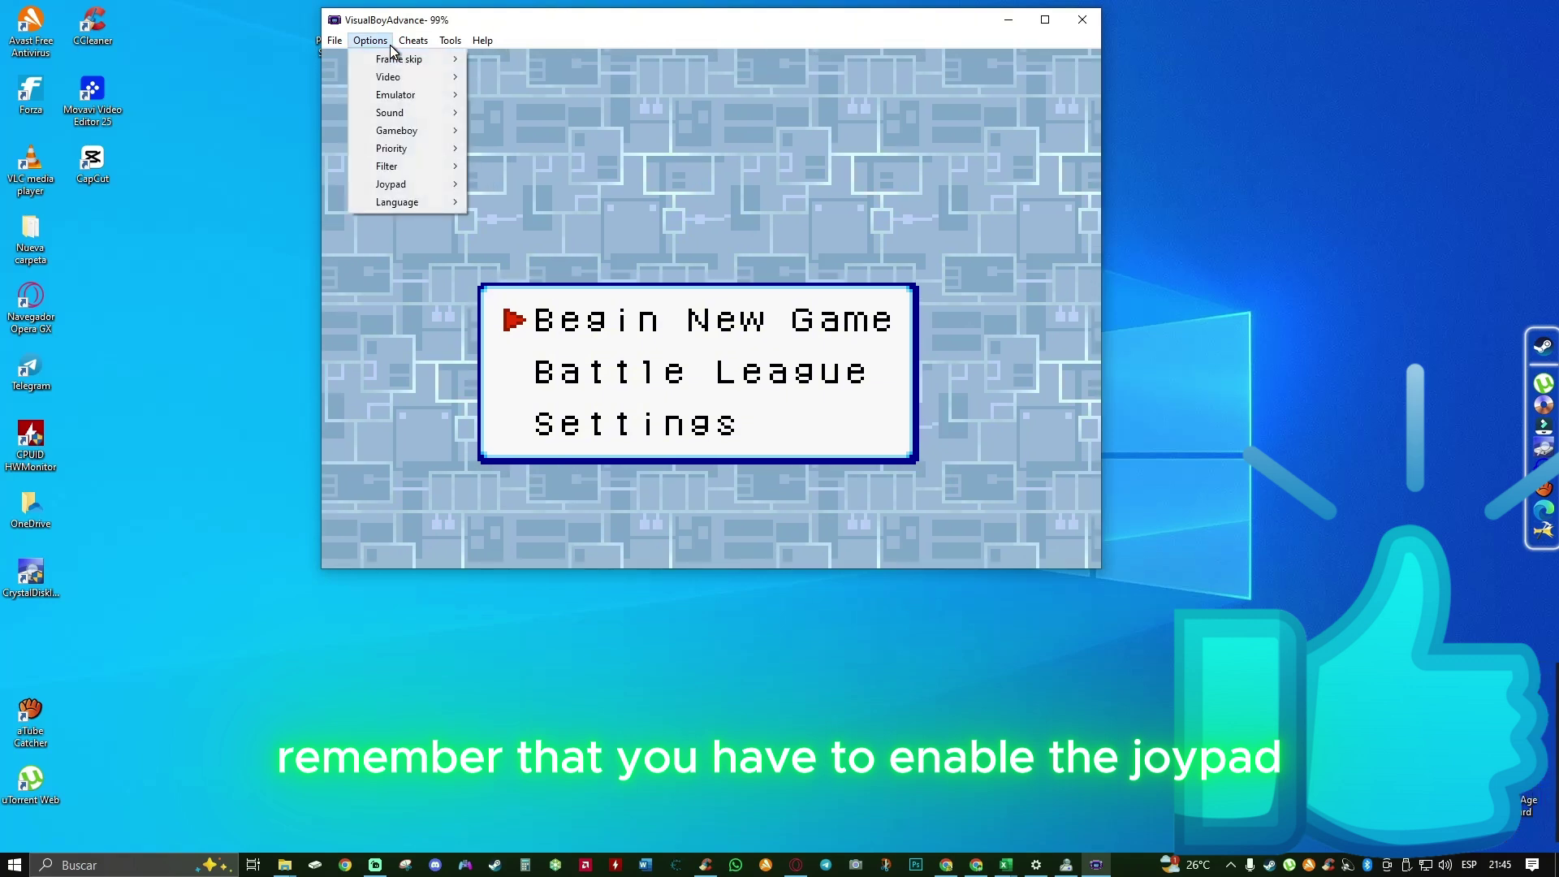
pyautogui.moveTo(404, 184)
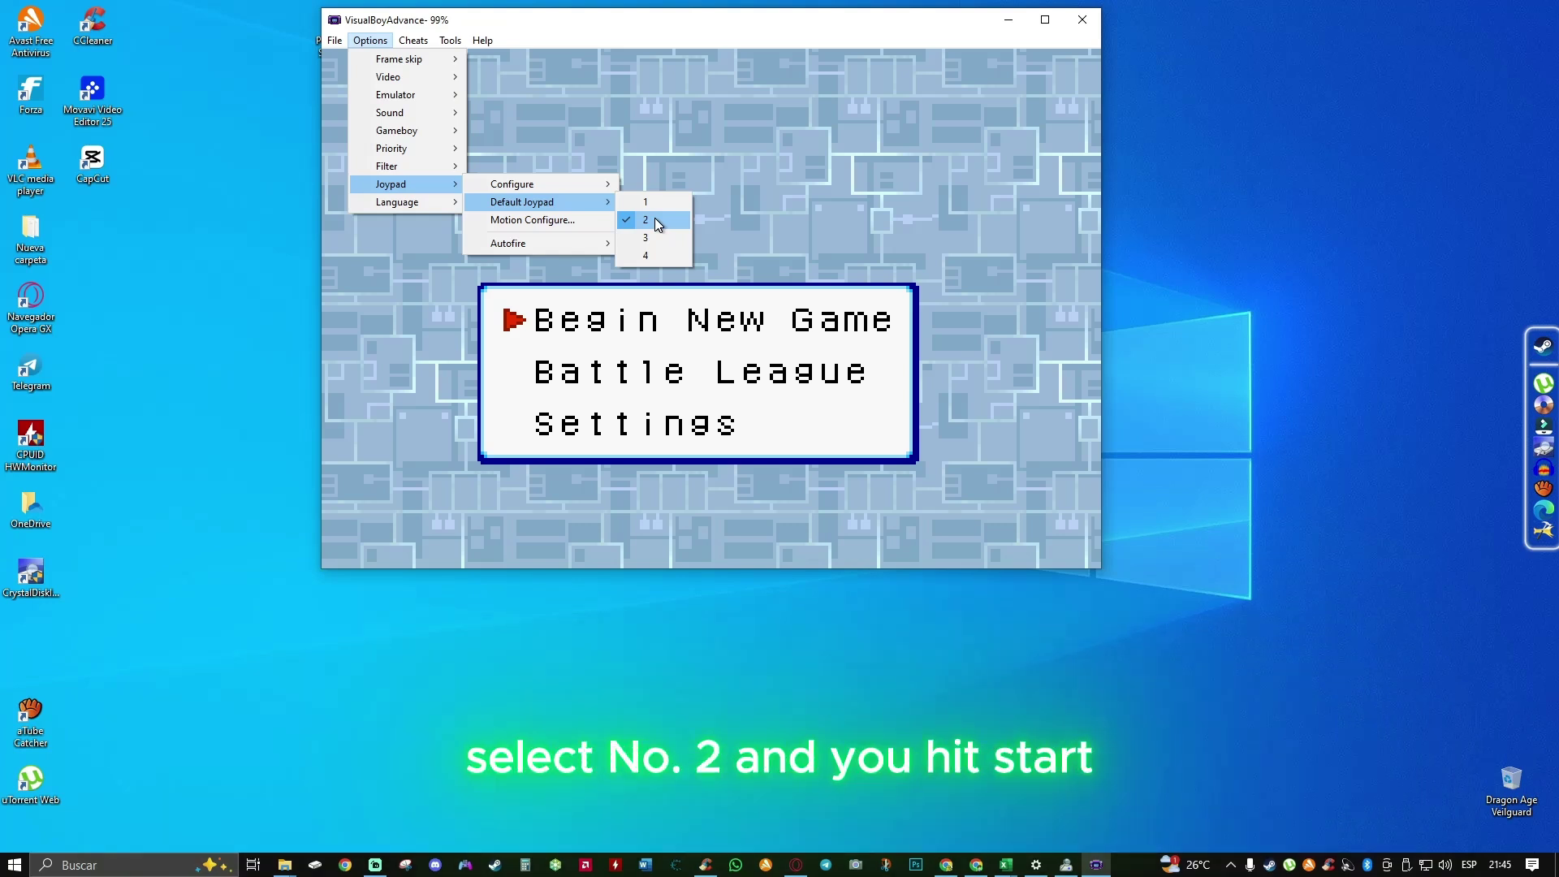
pyautogui.click(673, 24)
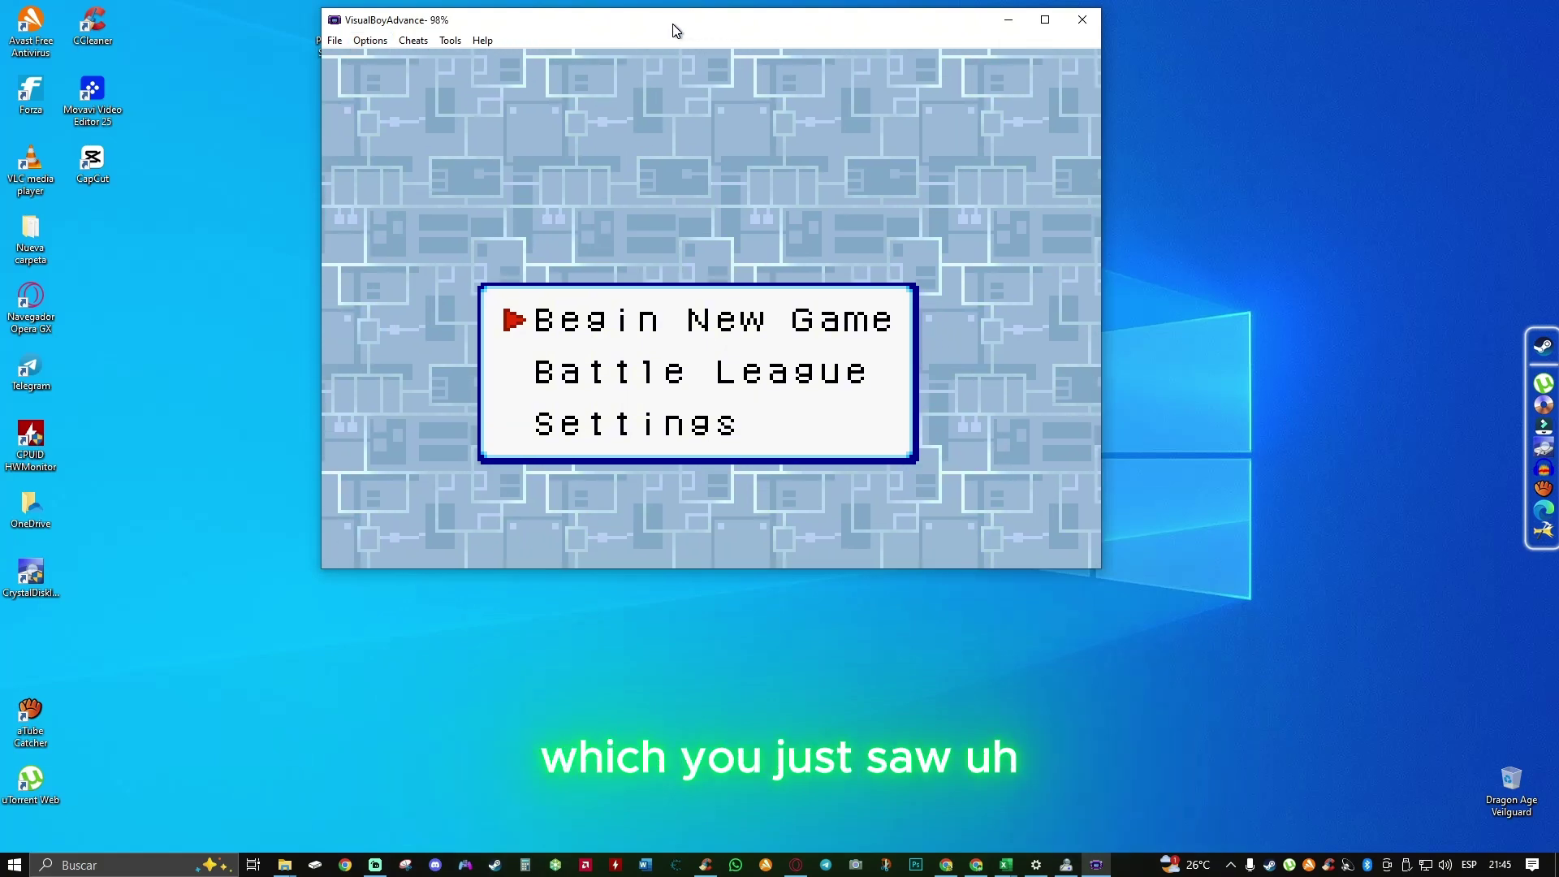
# - Test the directional controls in the game's main menu and choose Begin New Game
pyautogui.press('Down')
pyautogui.press('Down')
pyautogui.press('Down')
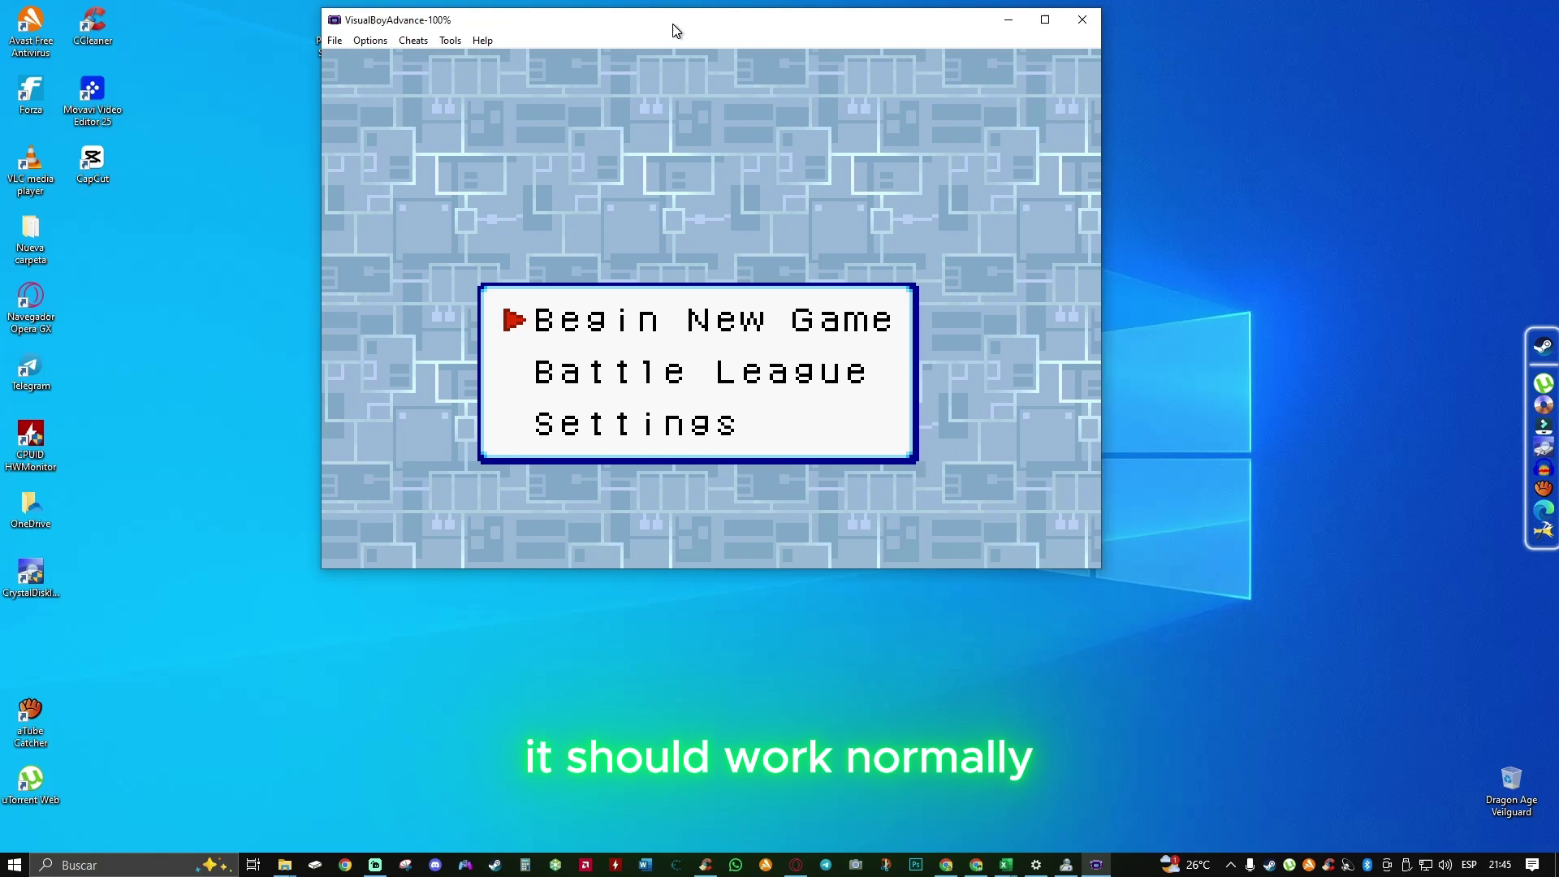
pyautogui.press('Down')
pyautogui.press('Up')
pyautogui.press('z')
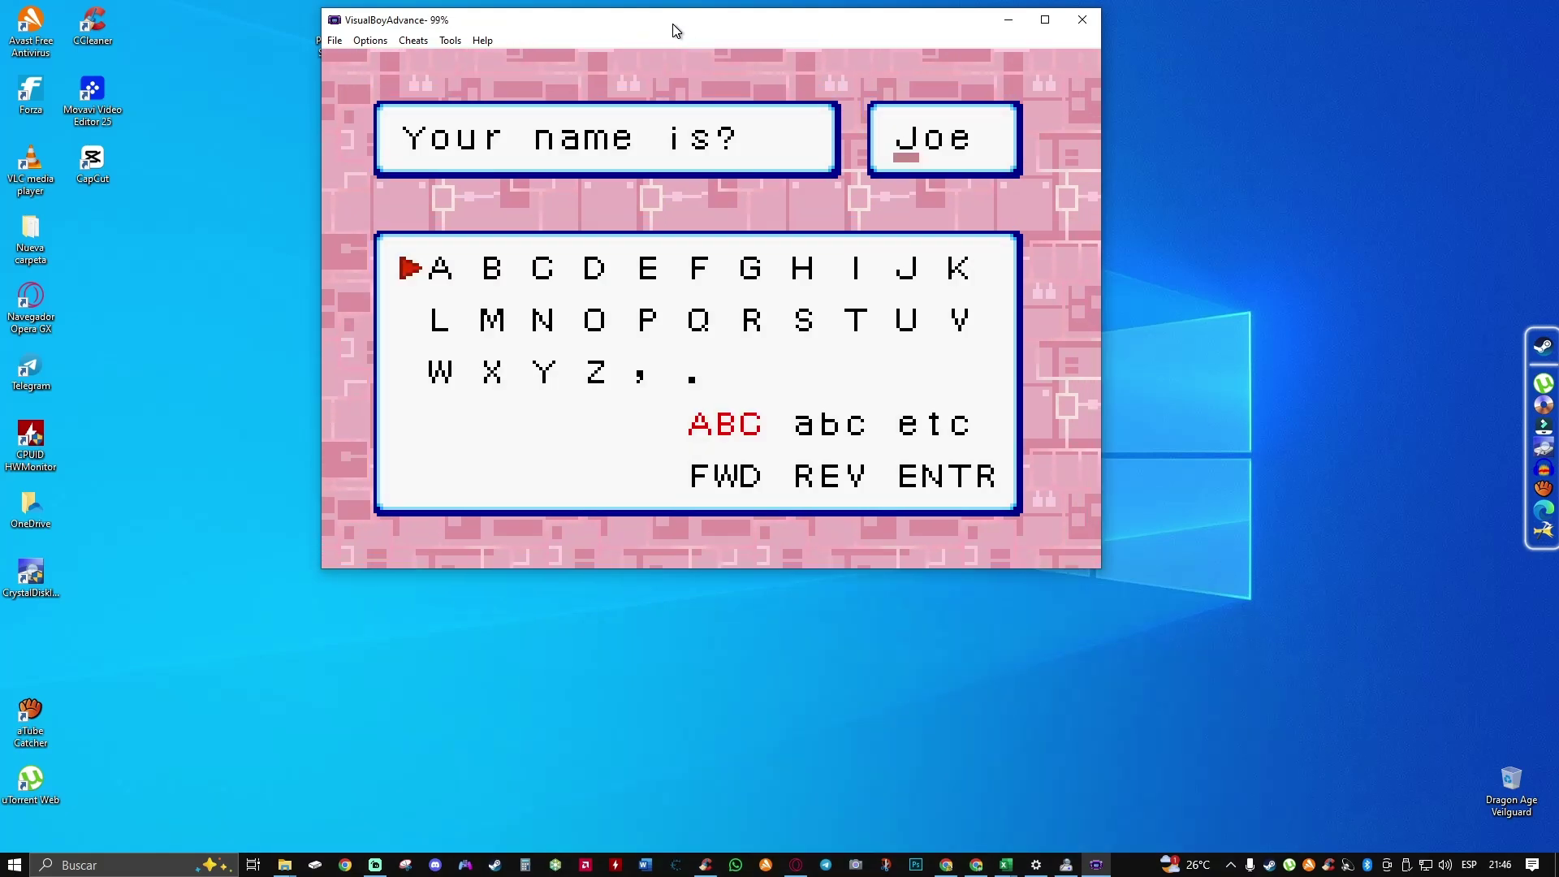
# - Move through the letter grid, keep the default character name Joe, and answer Yes to accept it
pyautogui.press('Right')
pyautogui.press('Right')
pyautogui.press('Right')
pyautogui.press('Right')
pyautogui.press('Down')
pyautogui.press('Down')
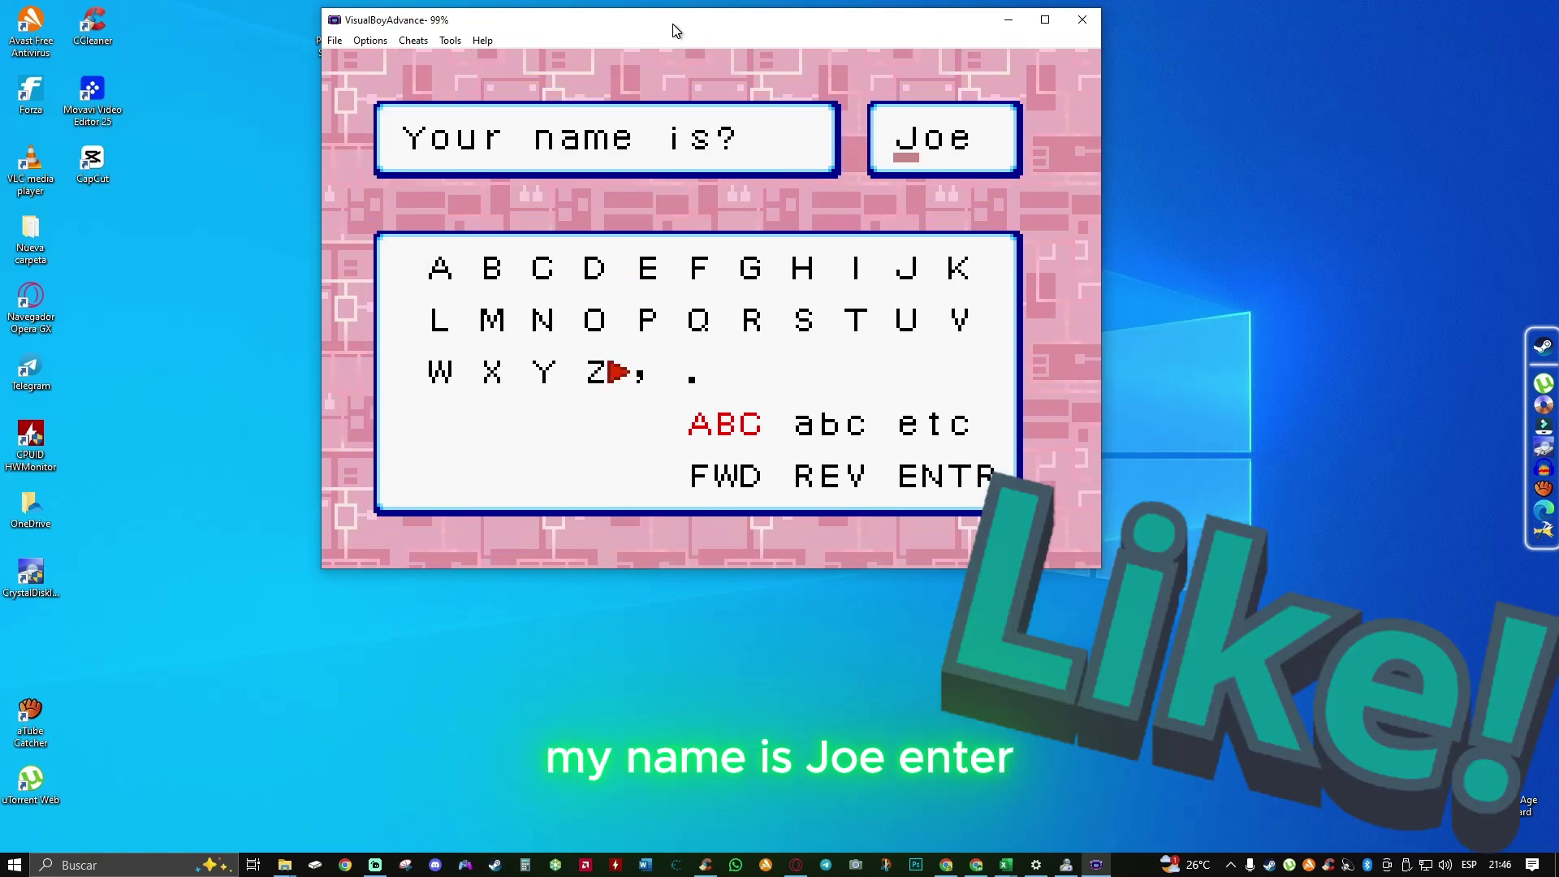
pyautogui.press('Return')
pyautogui.press('z')
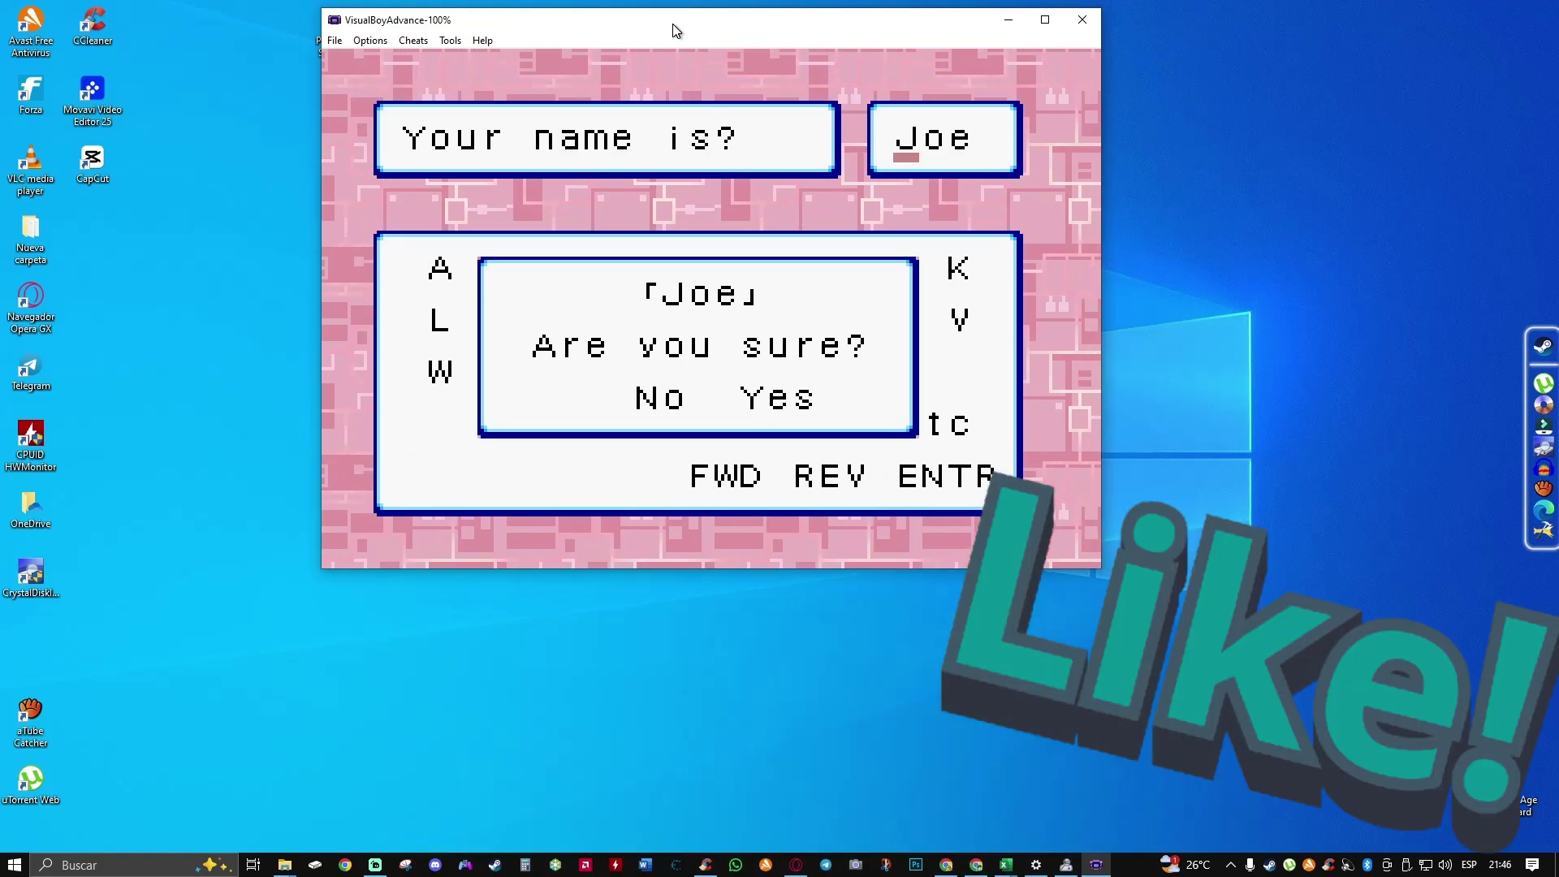
pyautogui.press('Right')
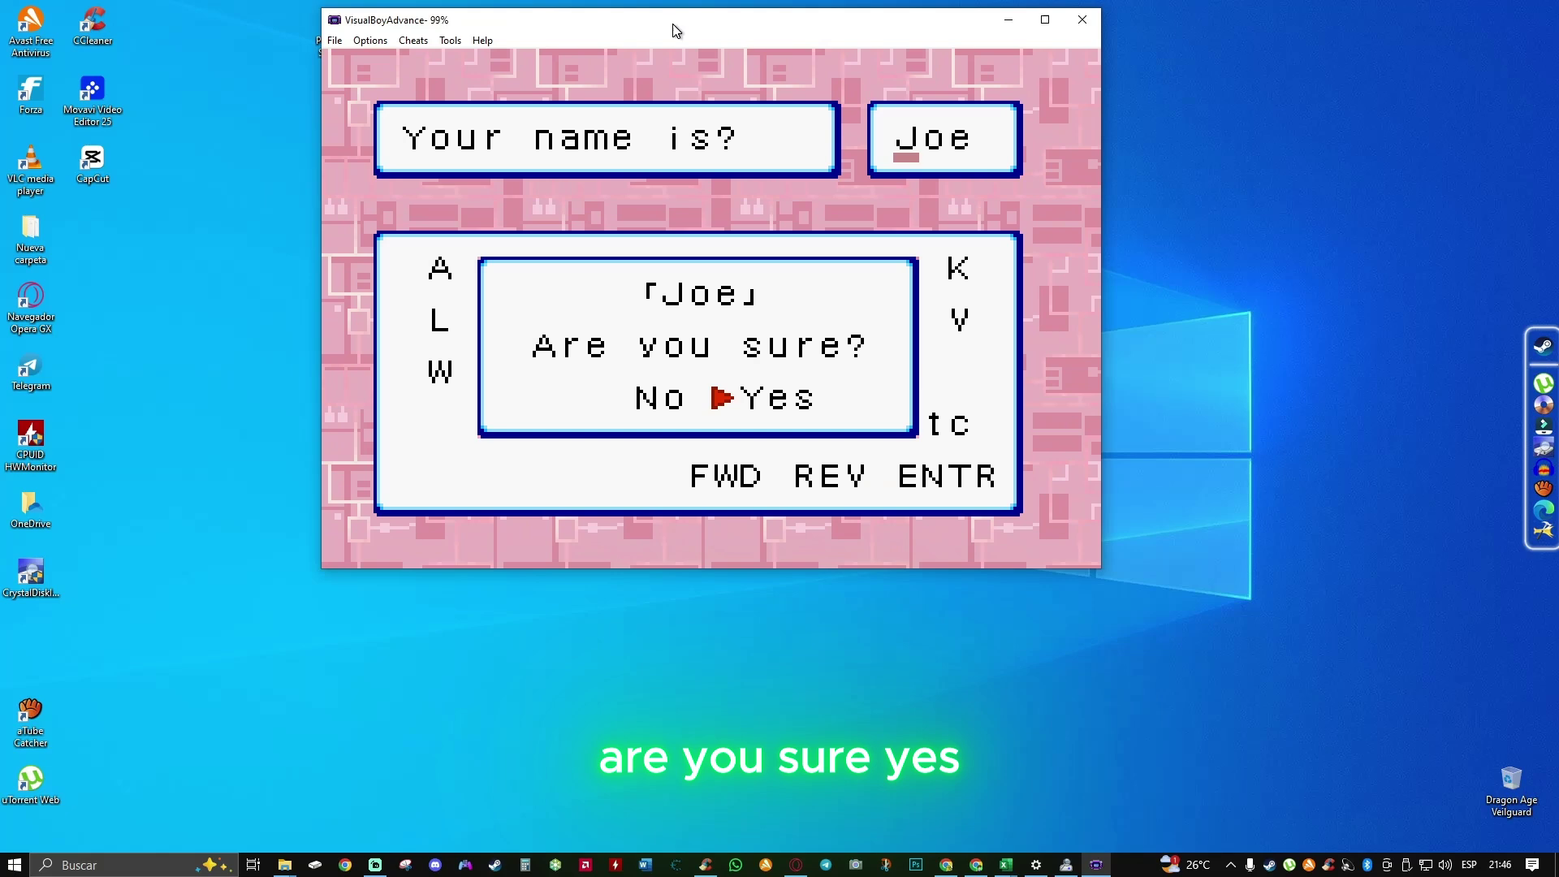
pyautogui.press('z')
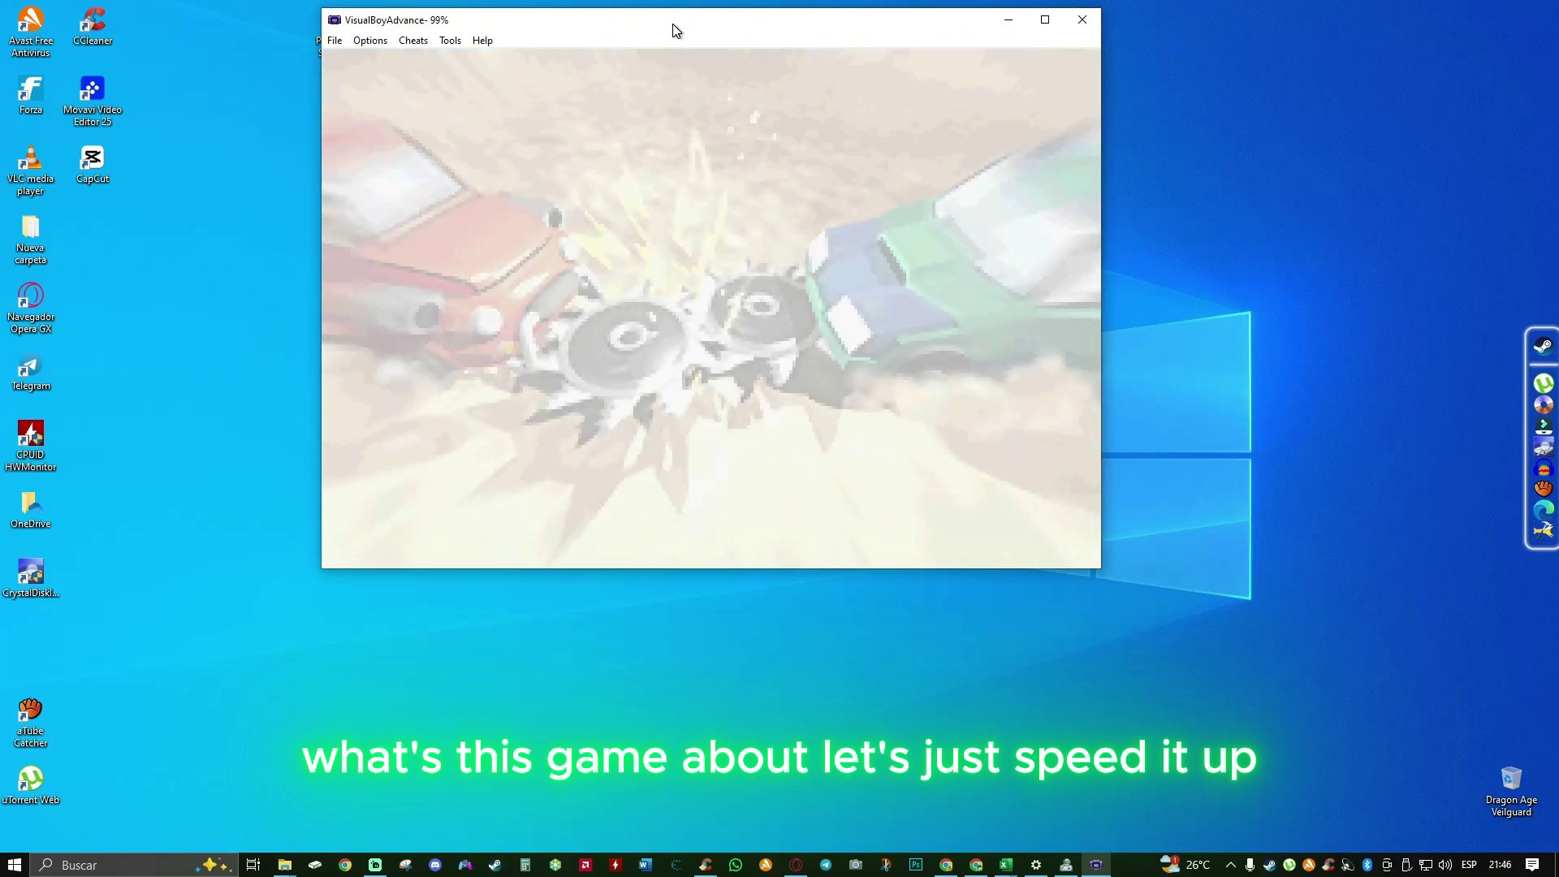
# - Advance through the intro scenes and dialogue, past the control instructions question, into the first car battle
pyautogui.press('z')
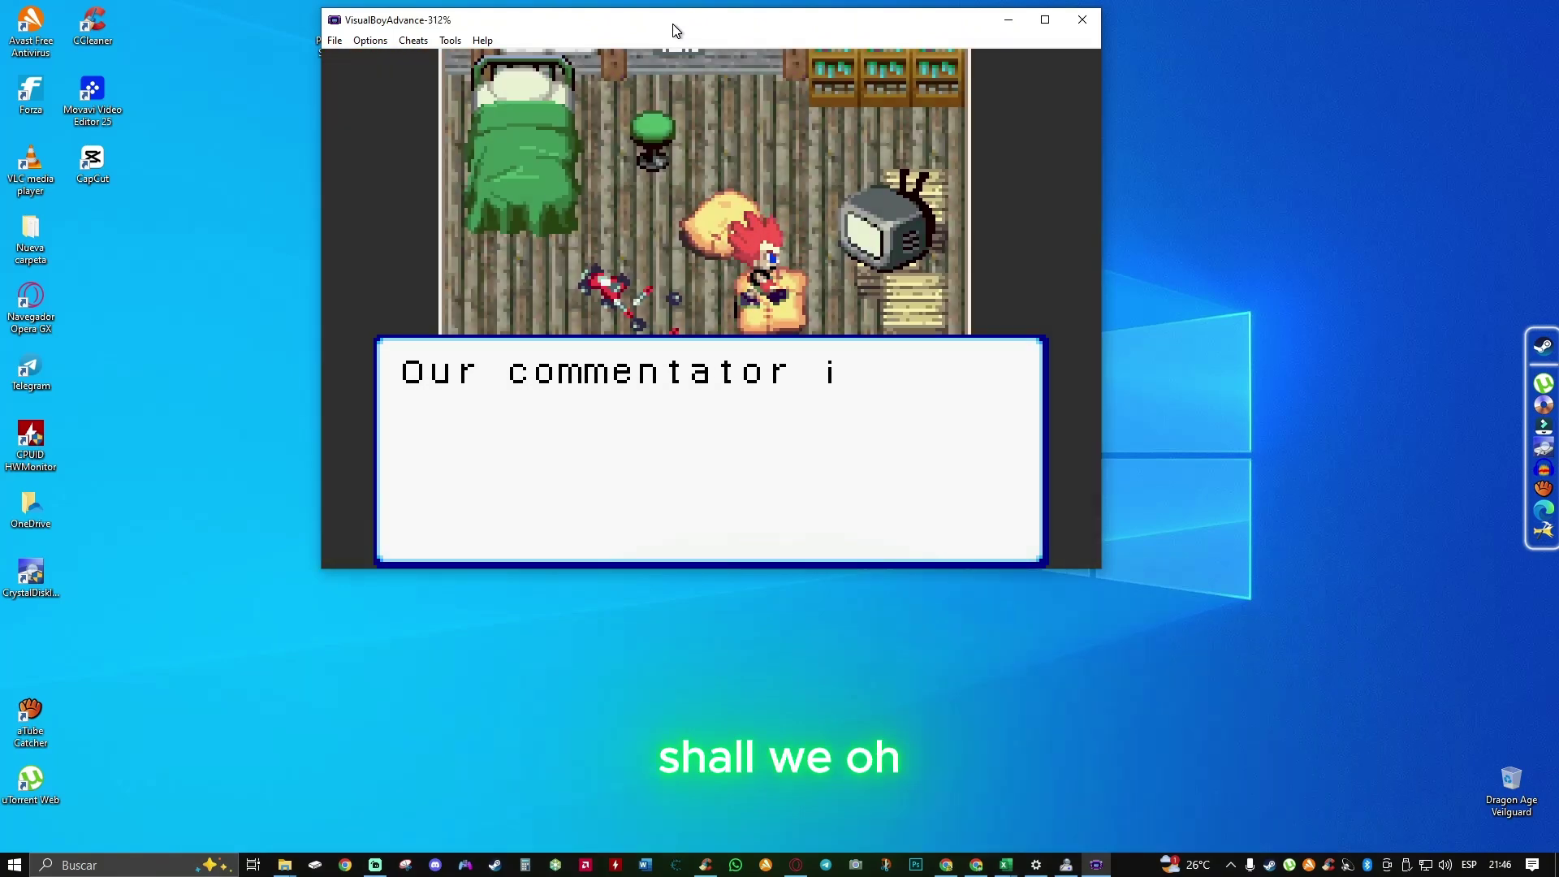
pyautogui.press('z')
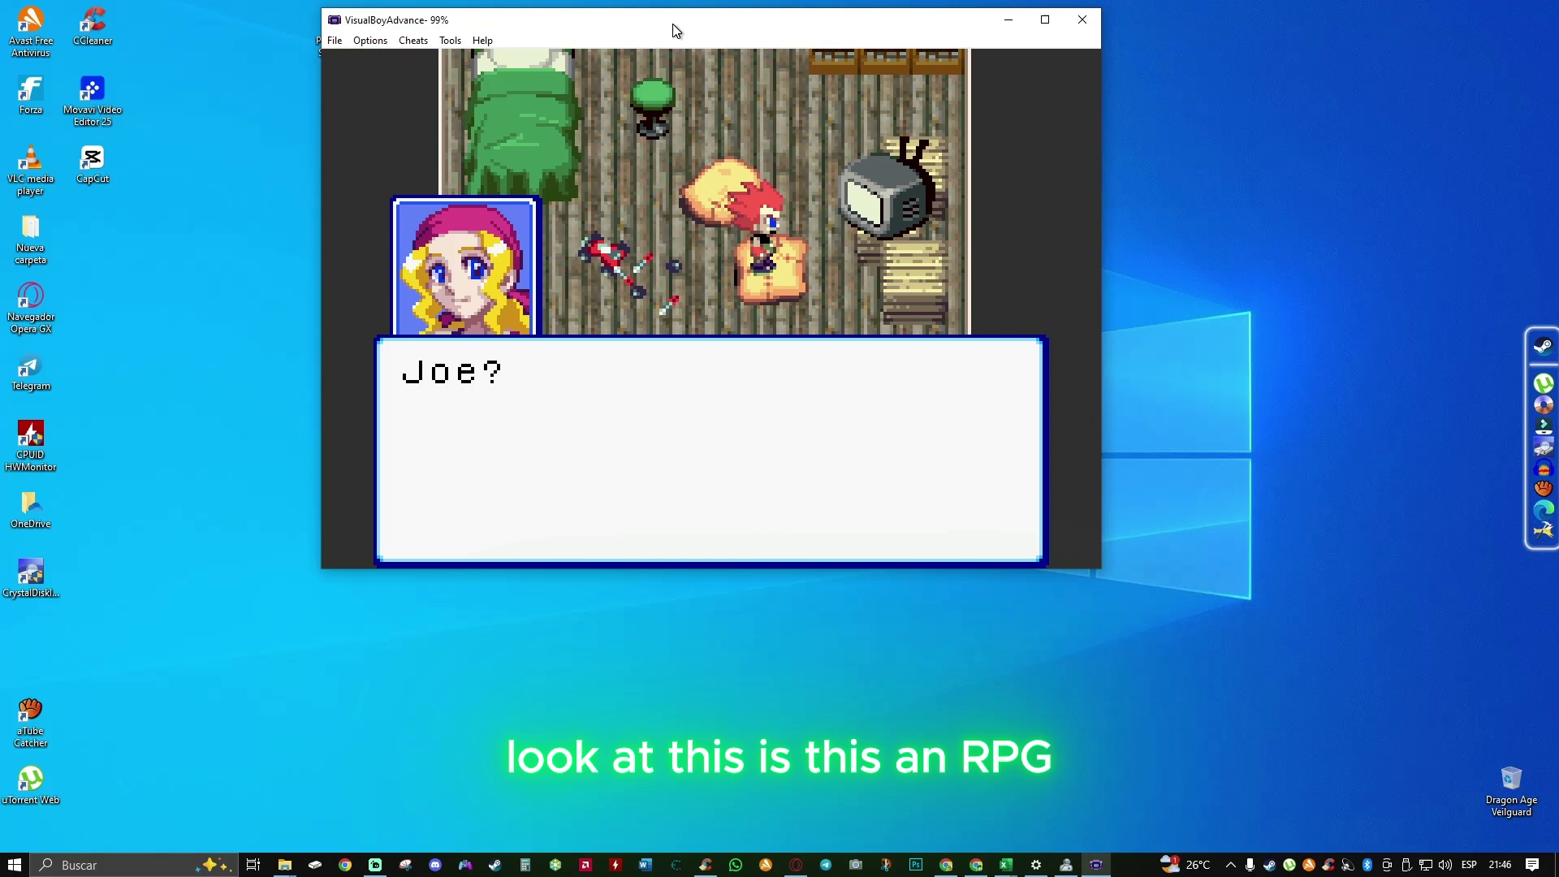
pyautogui.press('z')
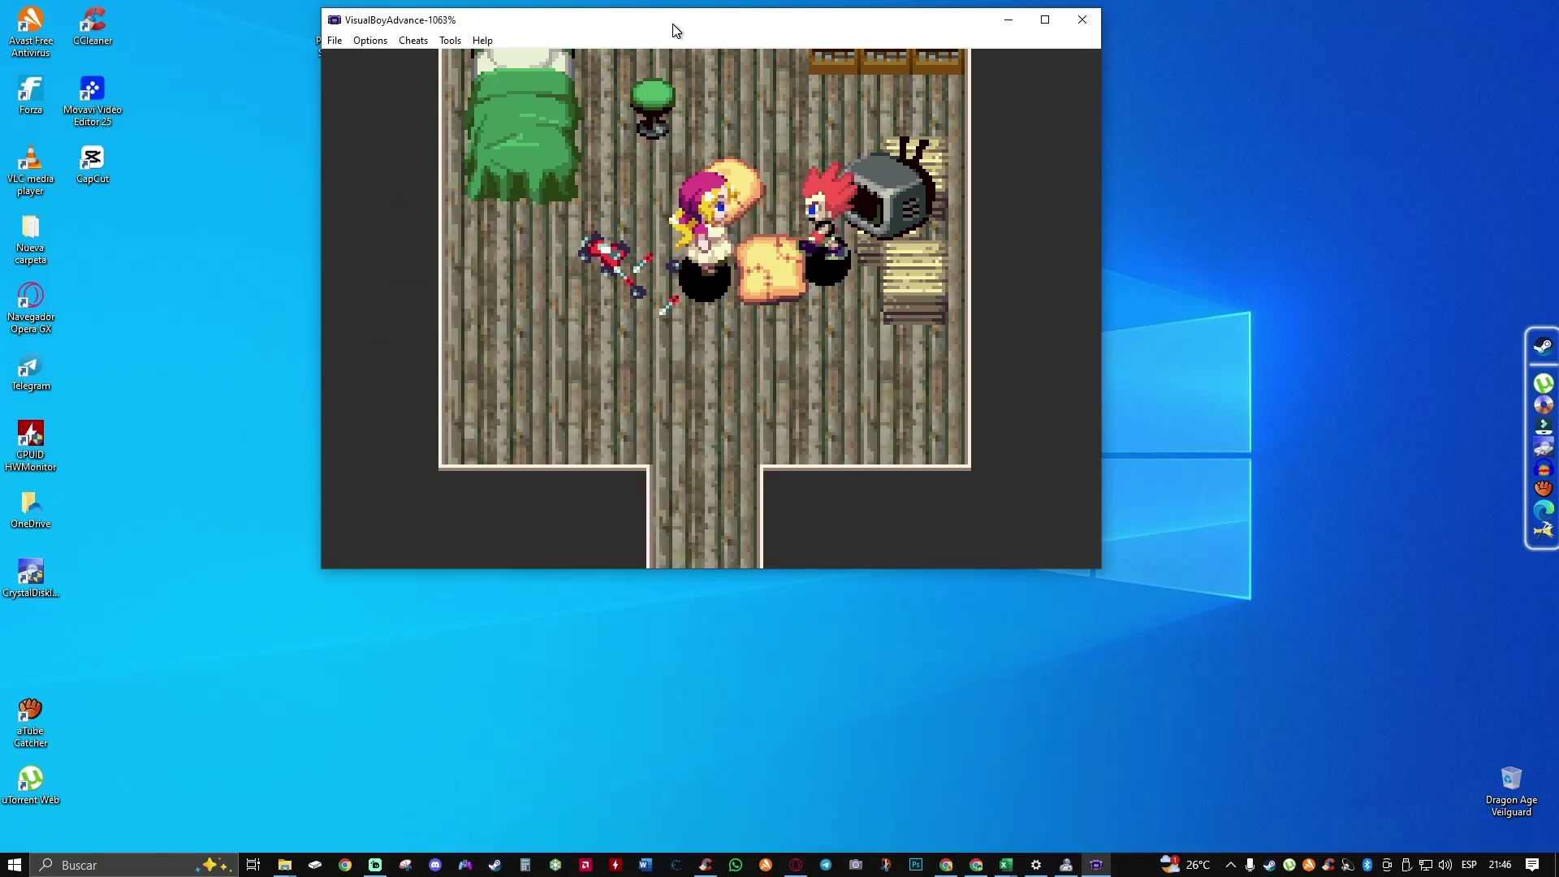
pyautogui.press('z')
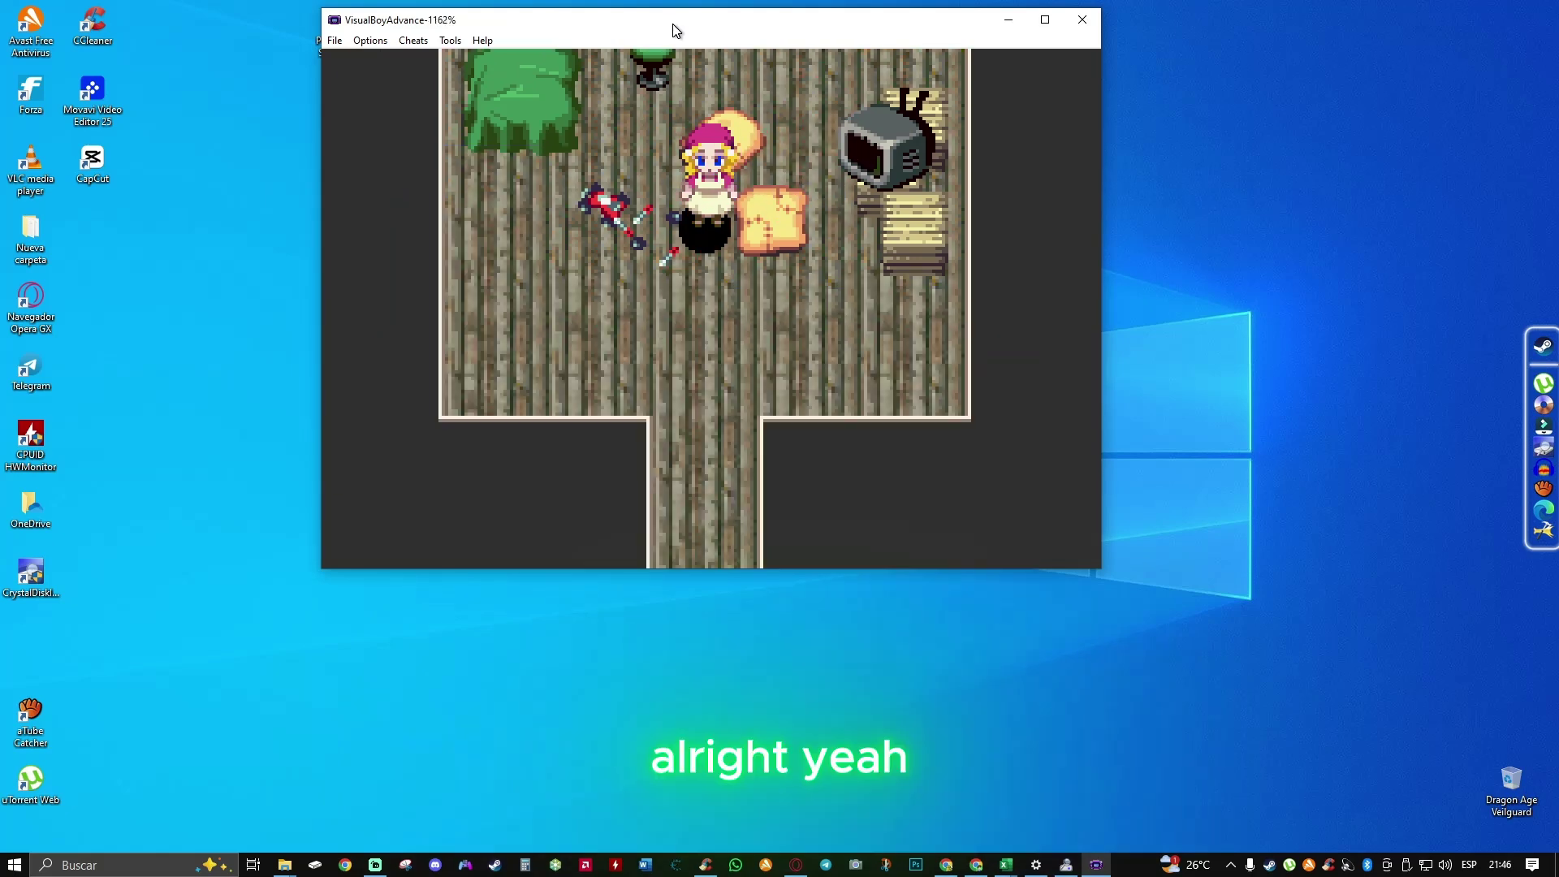
pyautogui.press('Down')
pyautogui.press('z')
pyautogui.press('z')
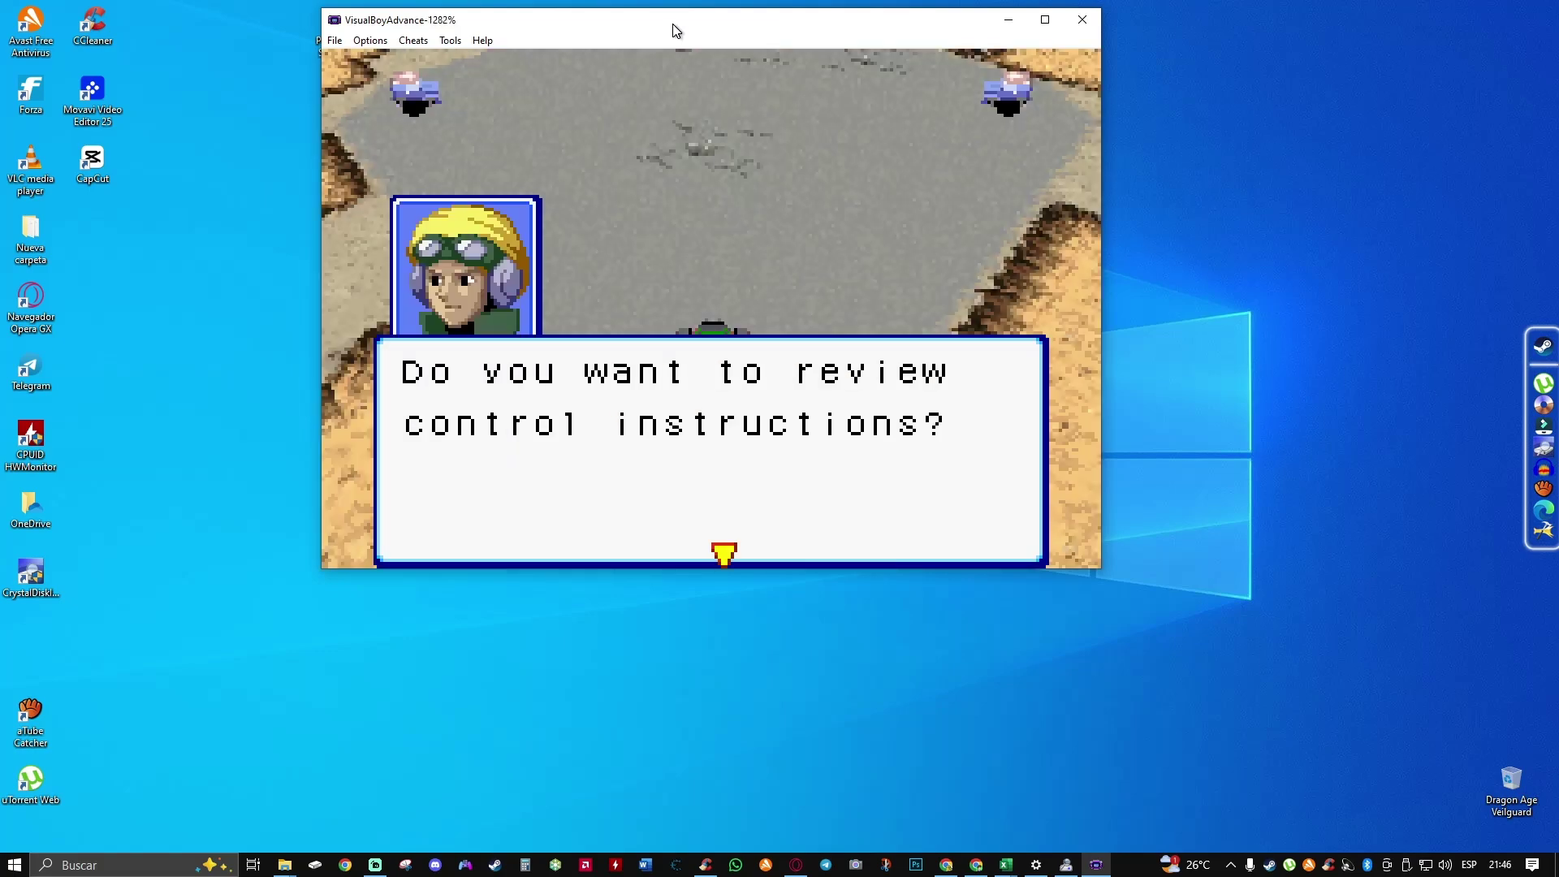
pyautogui.press('z')
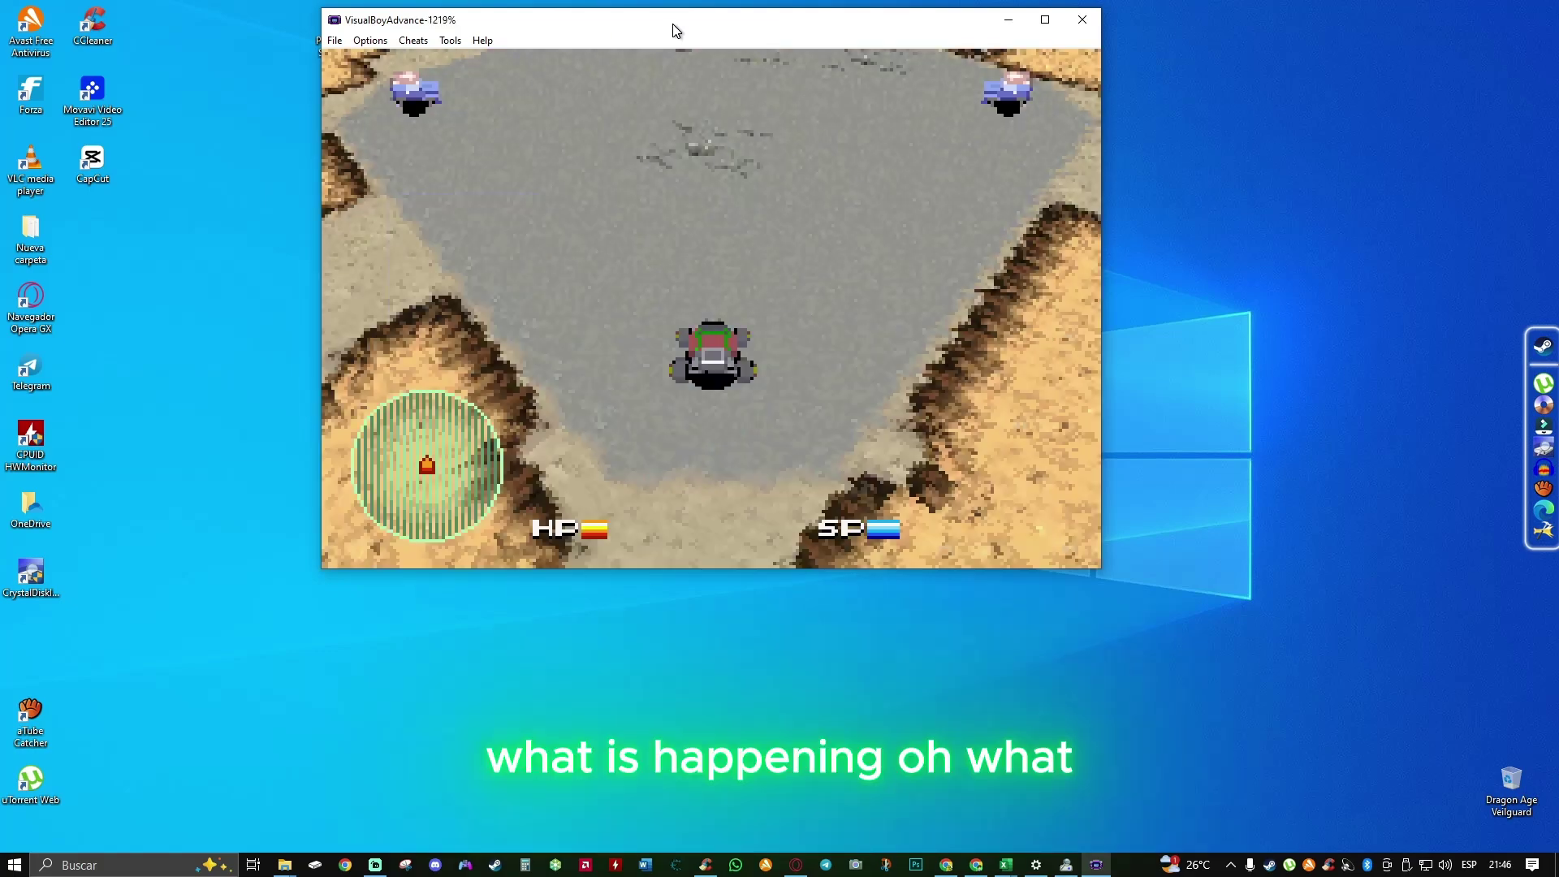
# - Drive the car forward around the battle arena to test the configured controls
pyautogui.press('Up')
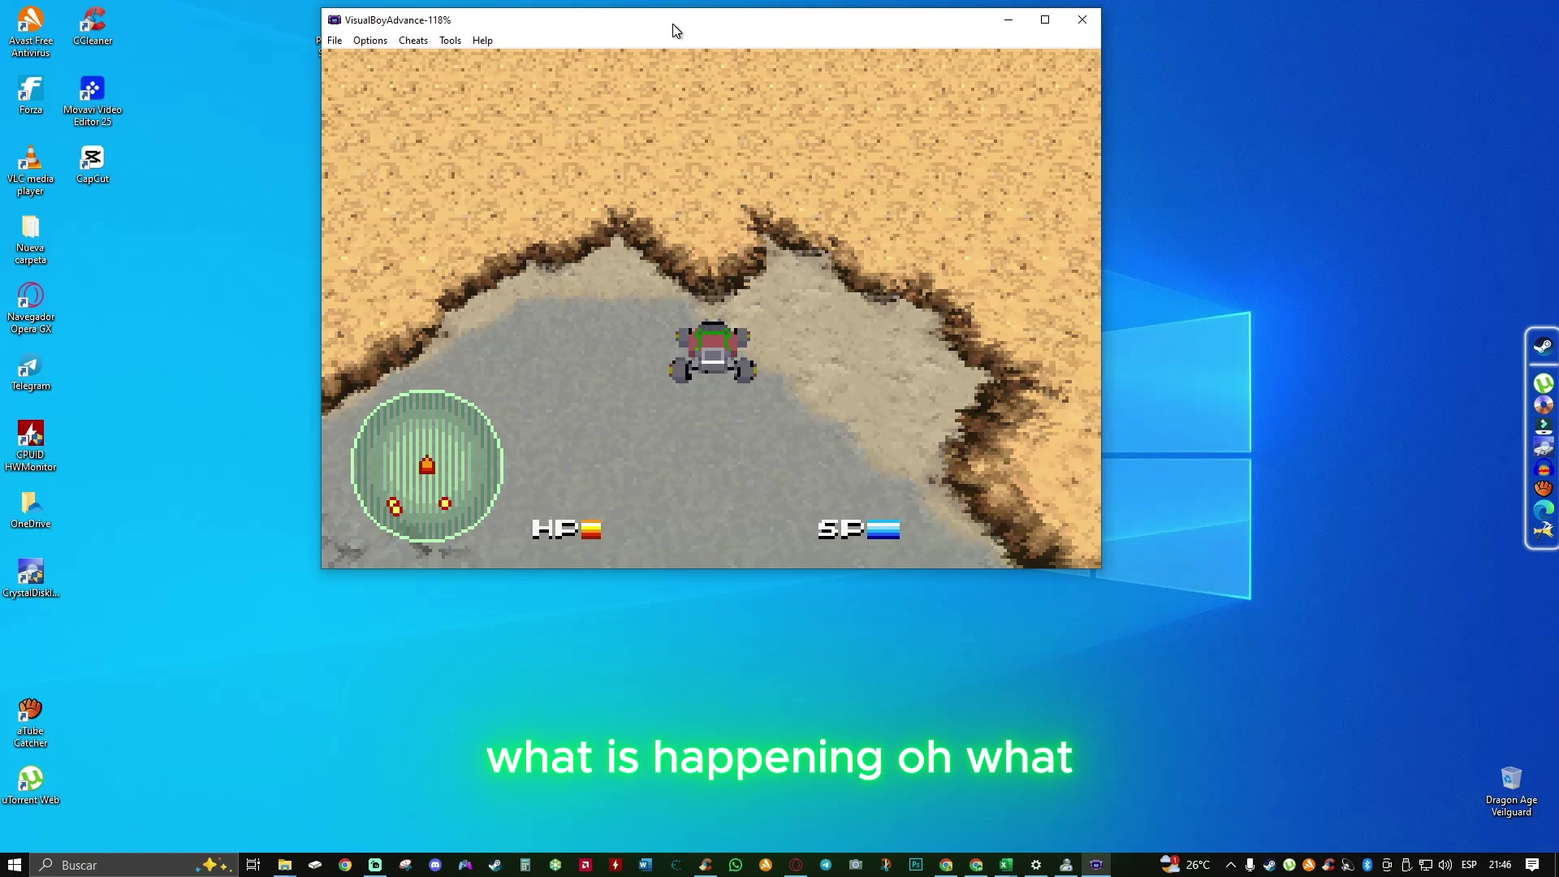
pyautogui.press('Up')
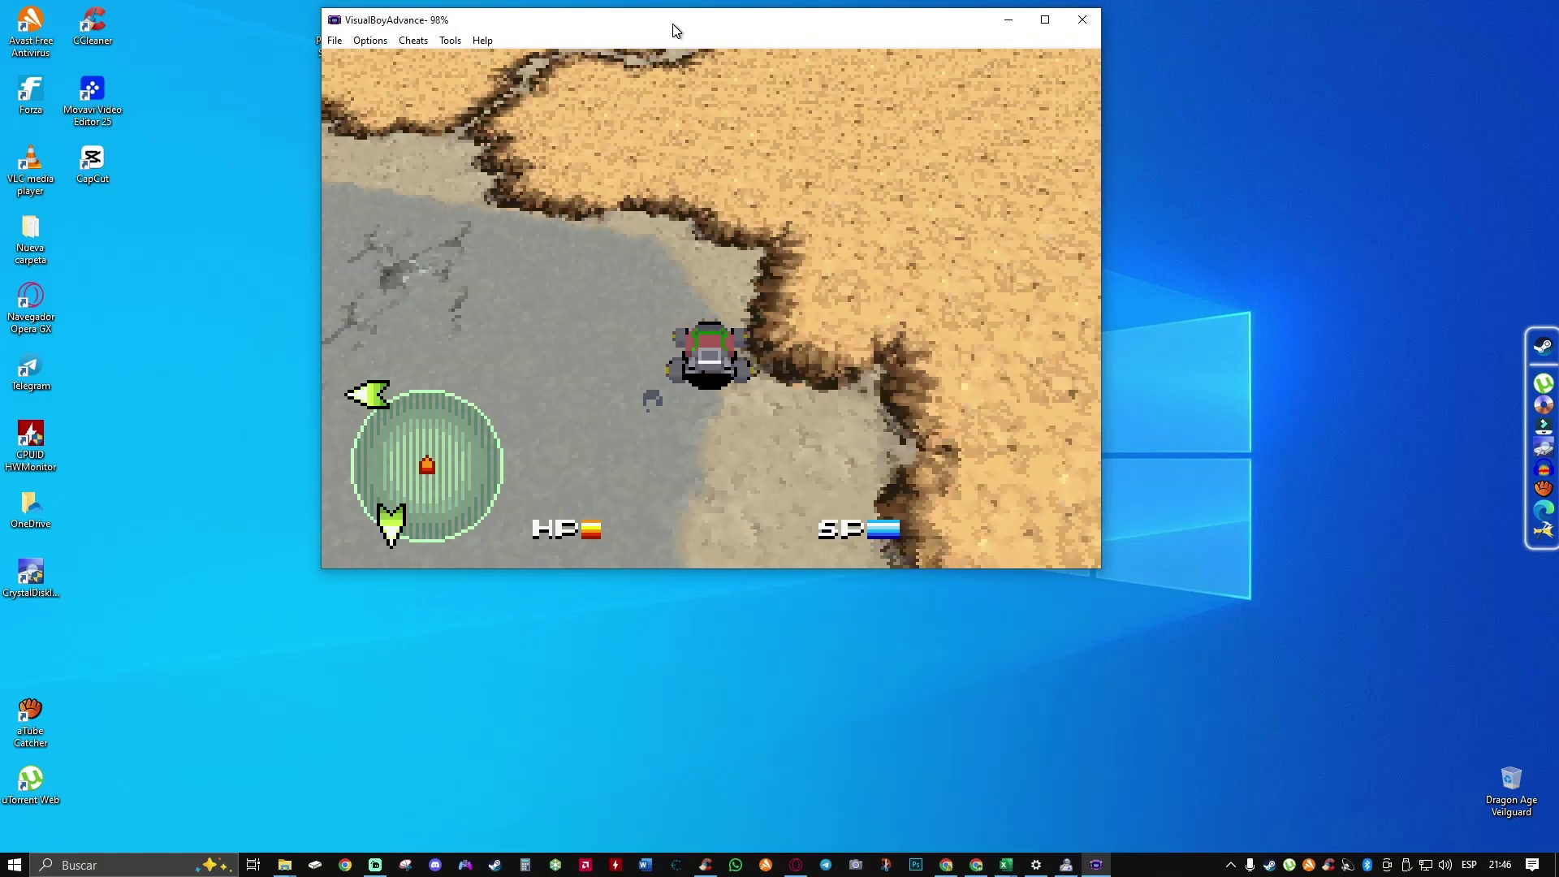
pyautogui.press('Up')
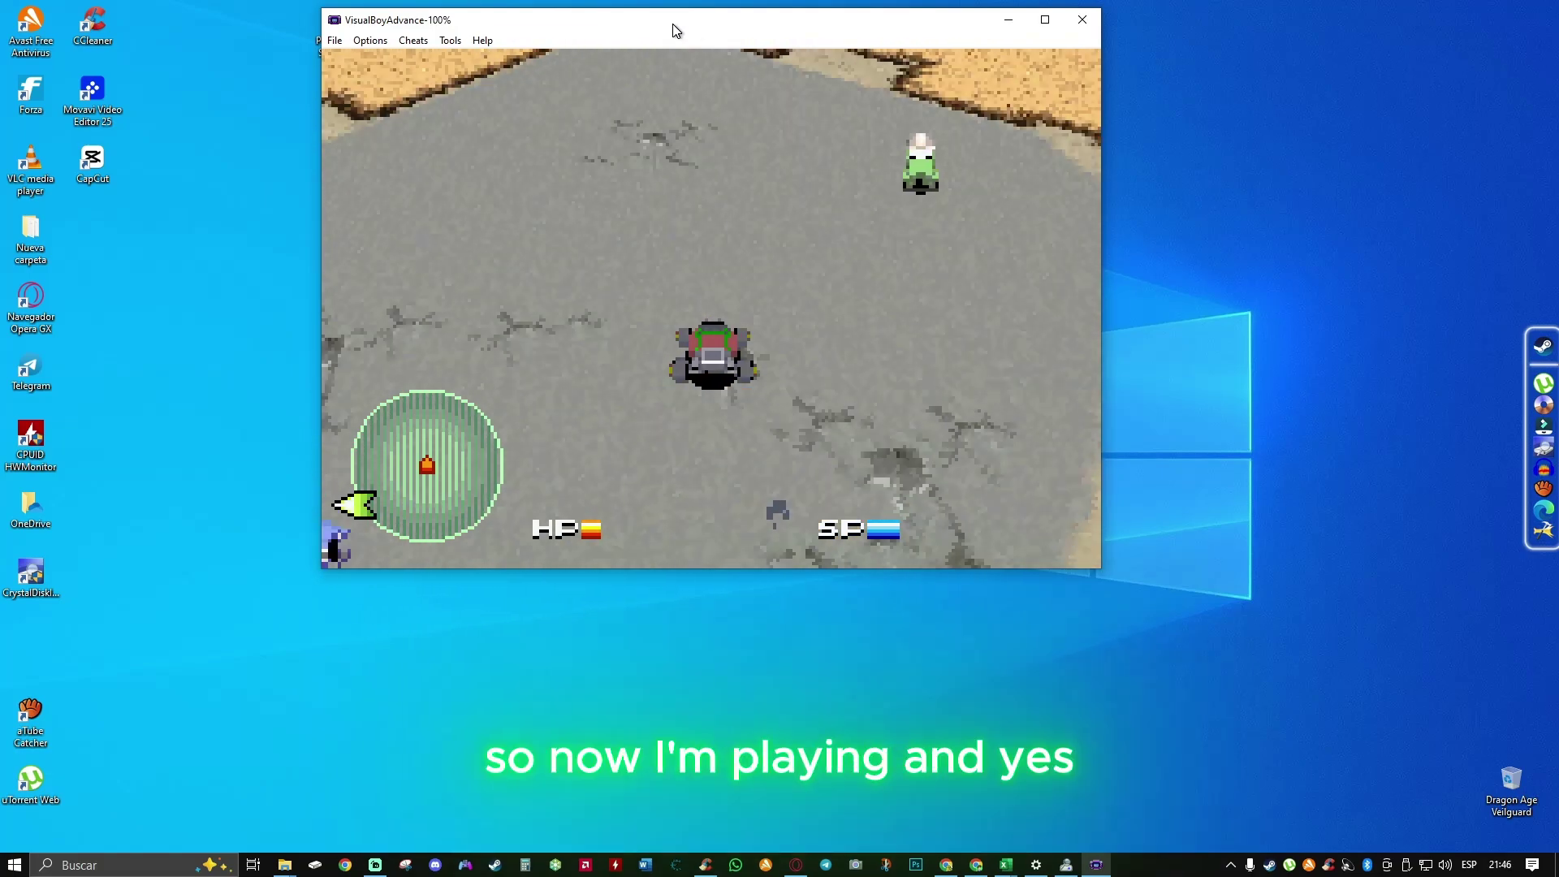
pyautogui.press('Up')
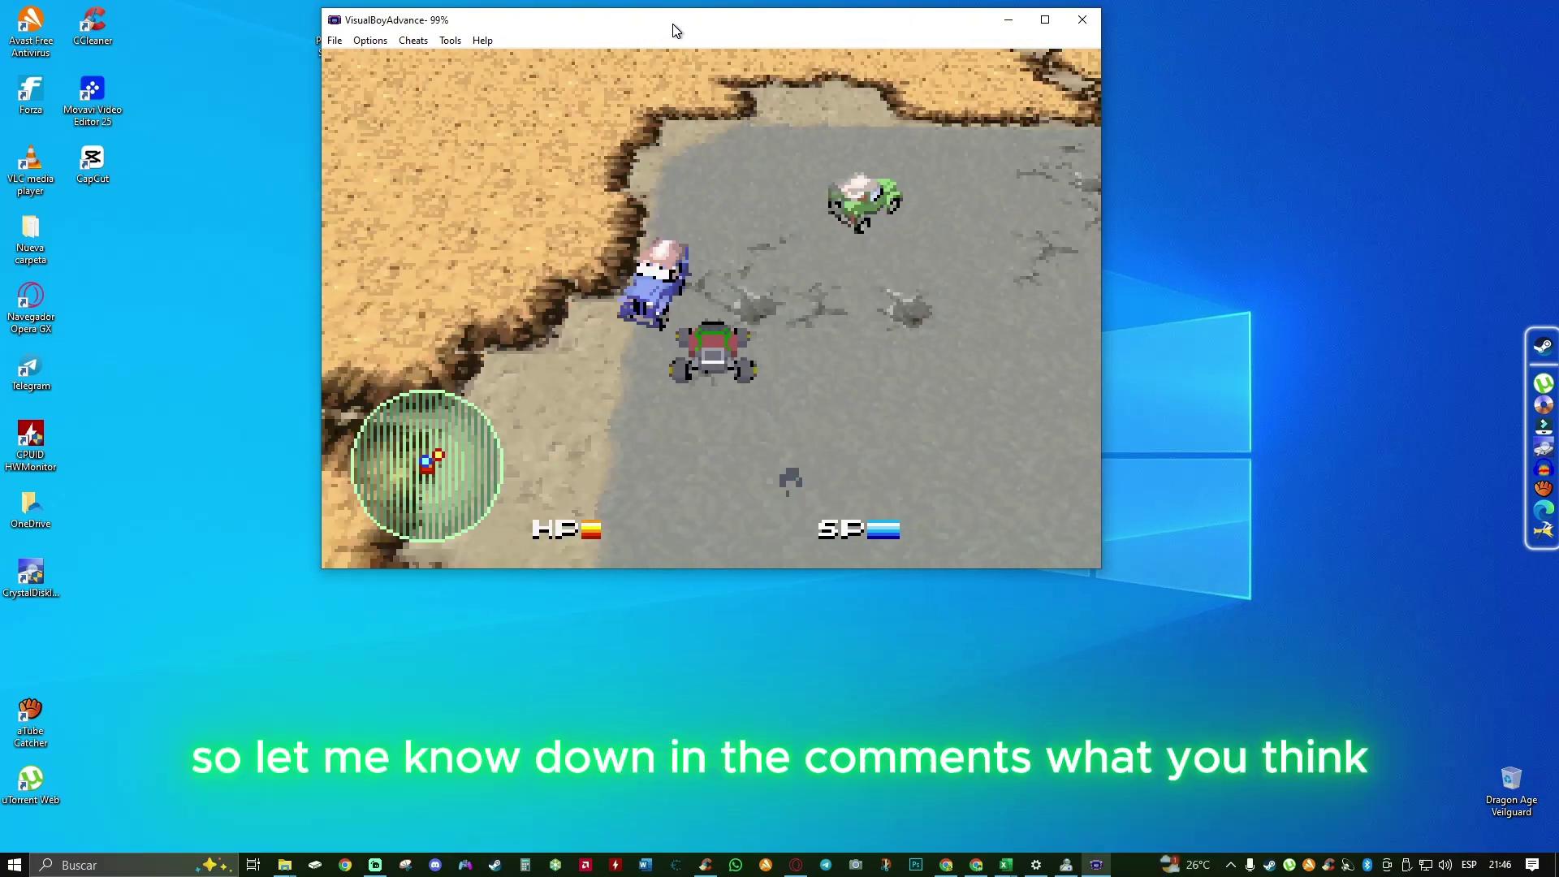
pyautogui.press('Up')
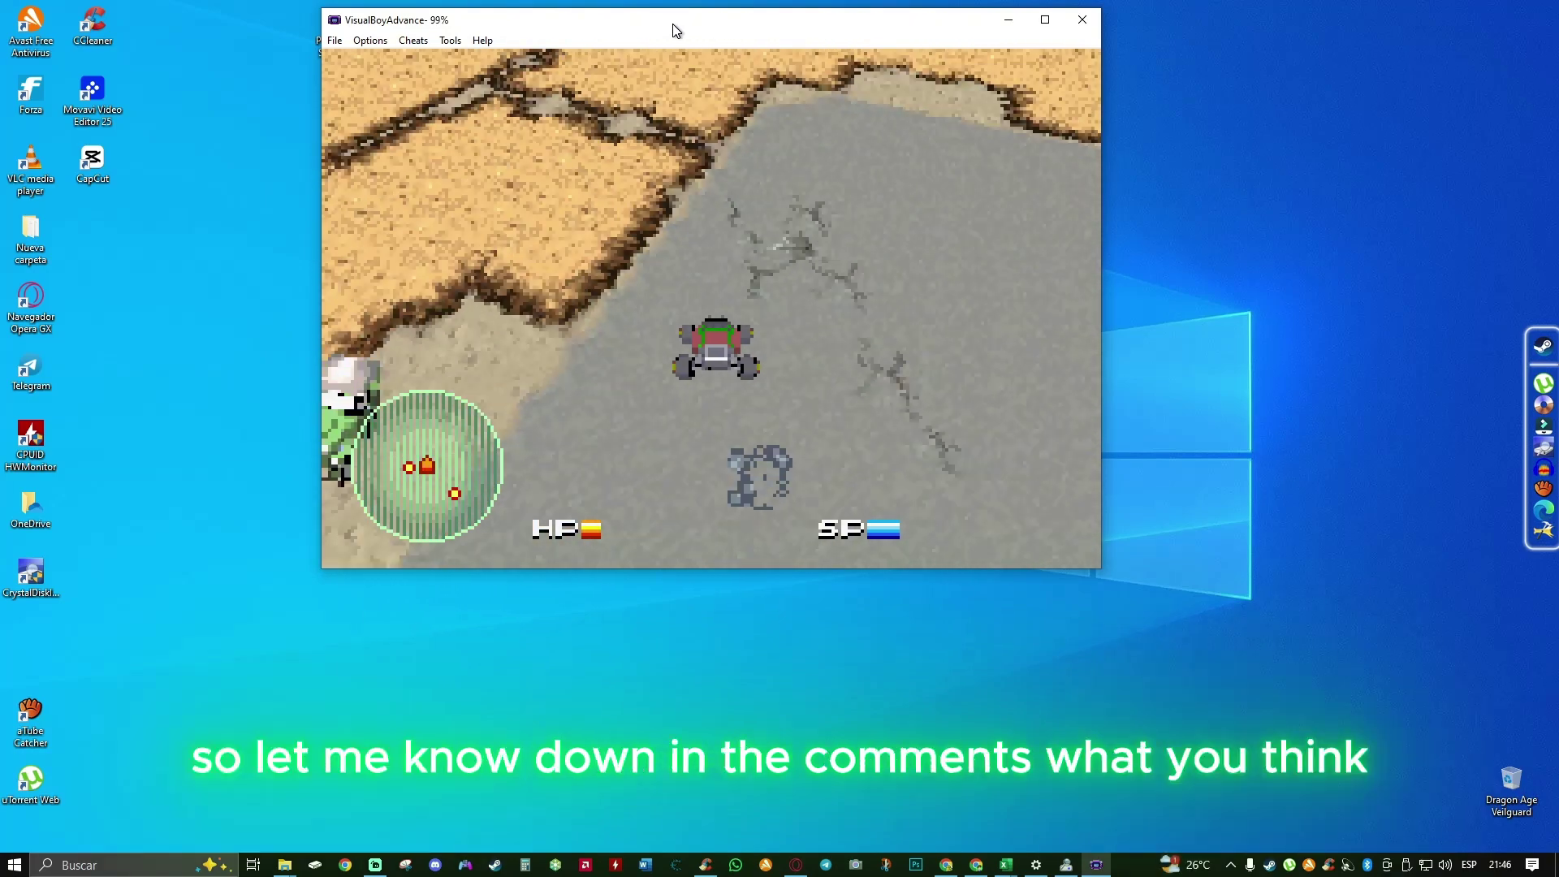
pyautogui.press('Up')
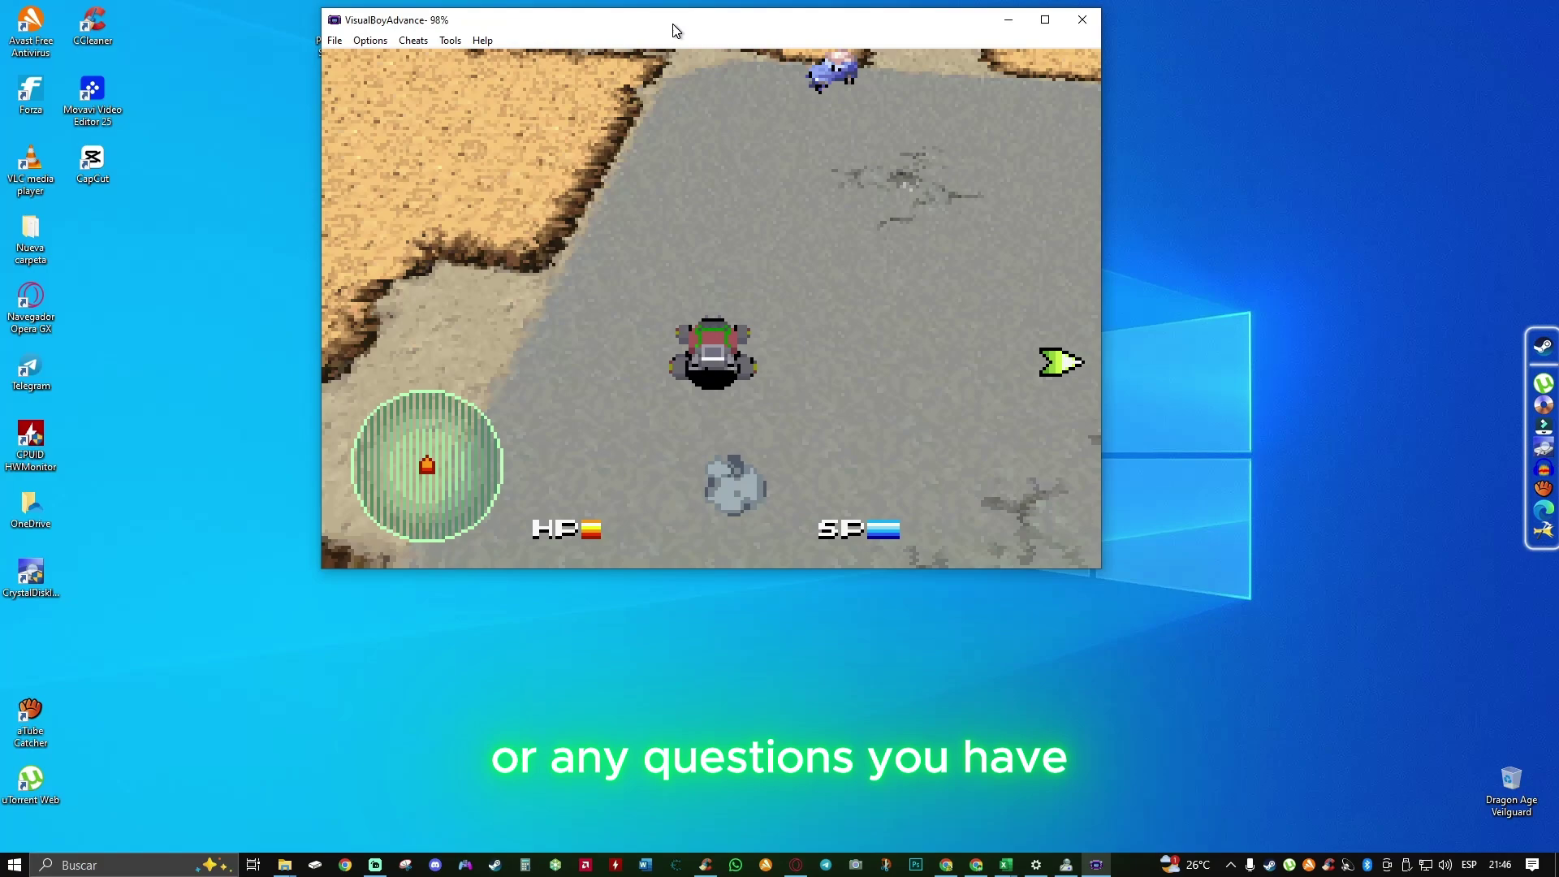
pyautogui.press('Up')
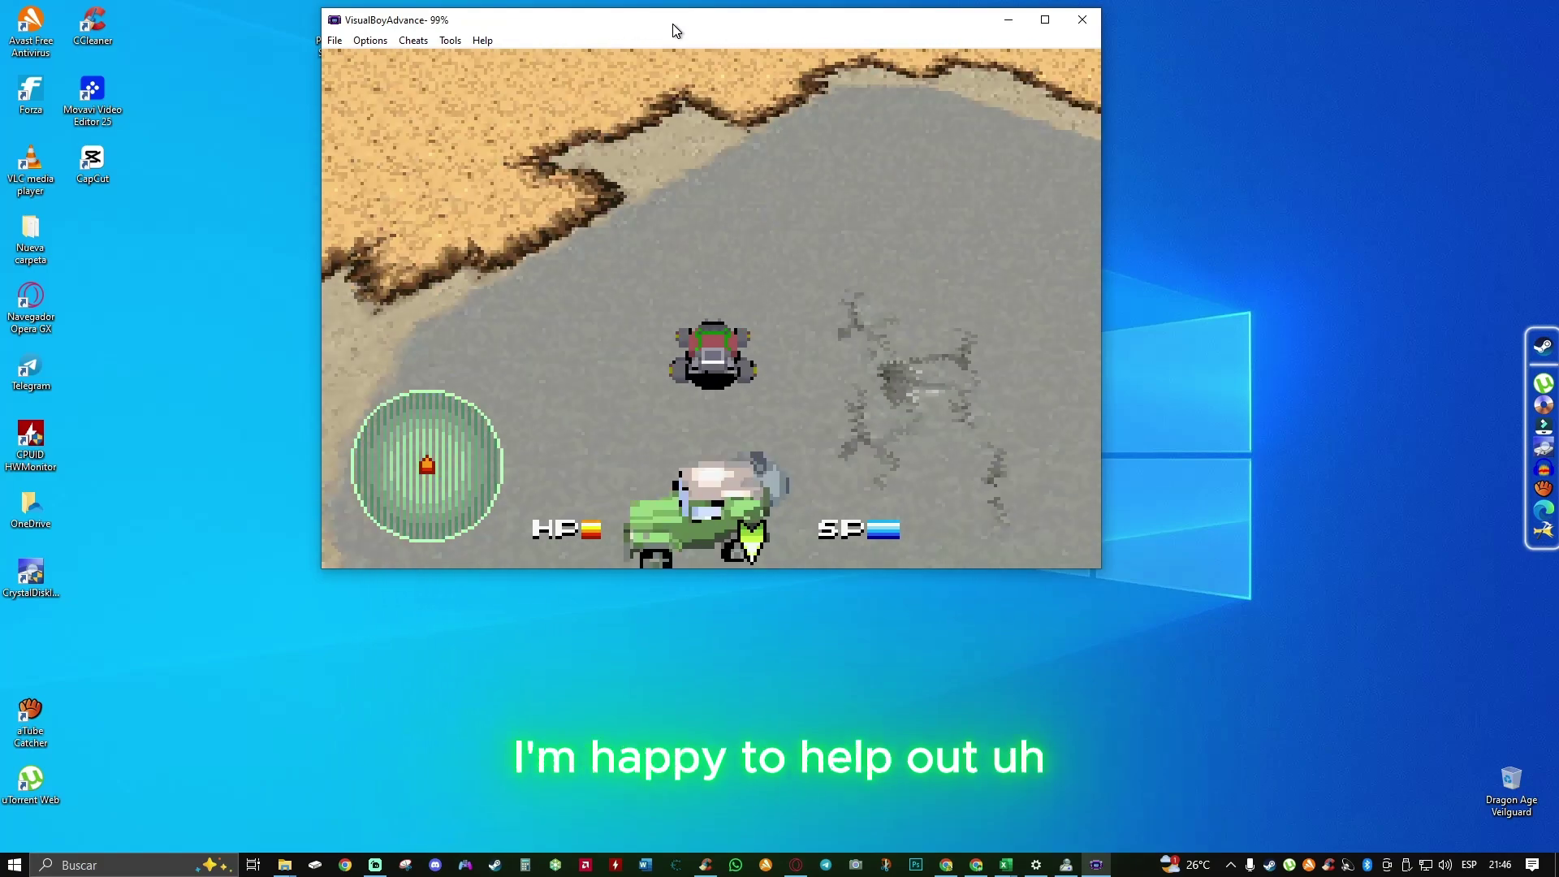
pyautogui.press('Up')
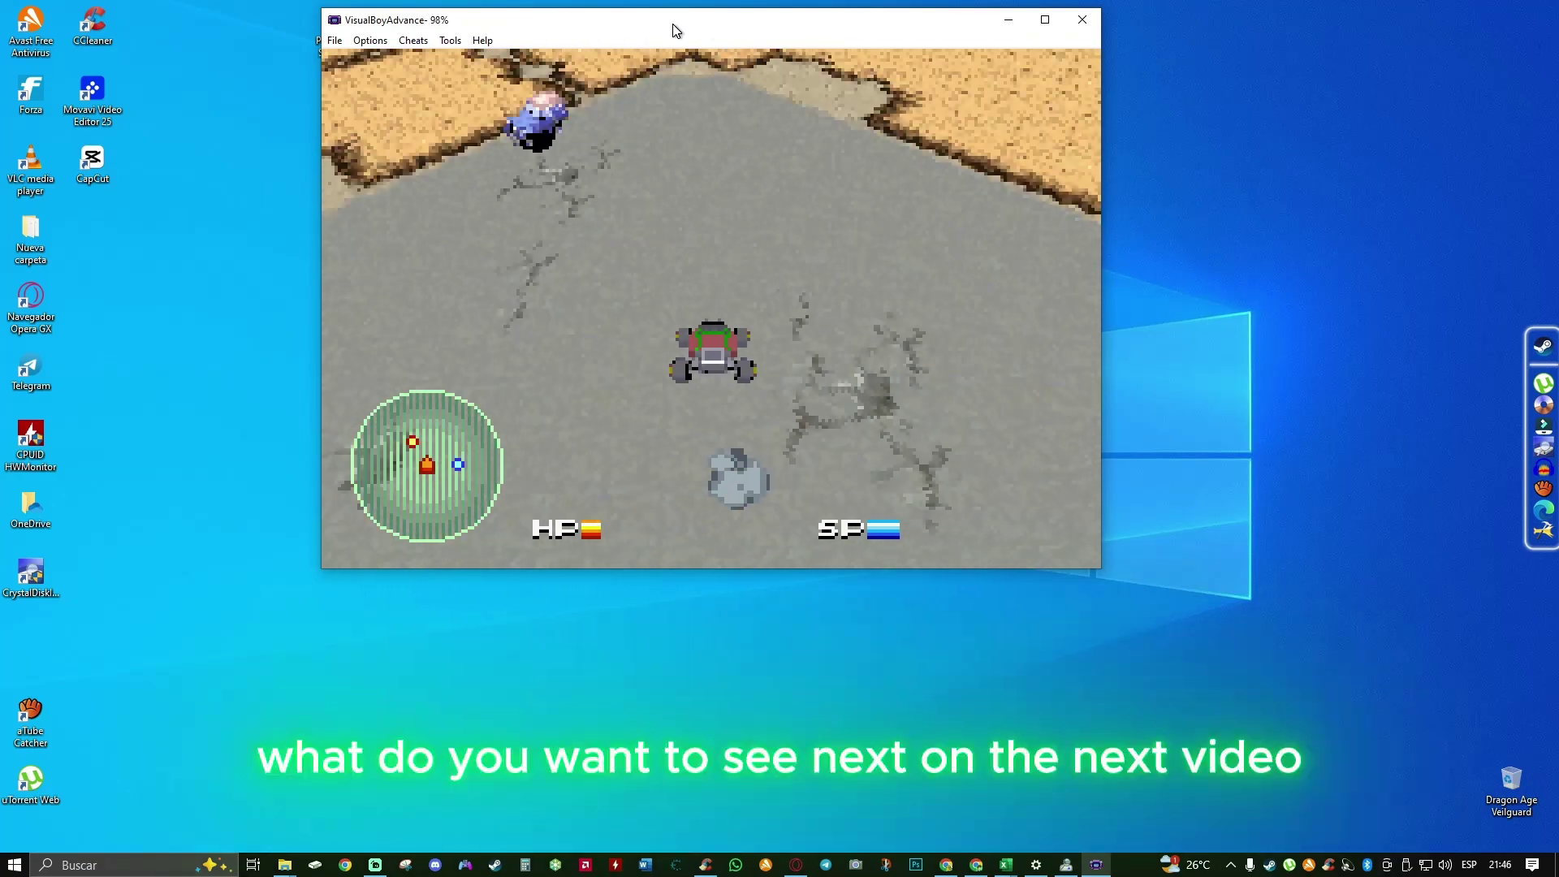
pyautogui.press('Up')
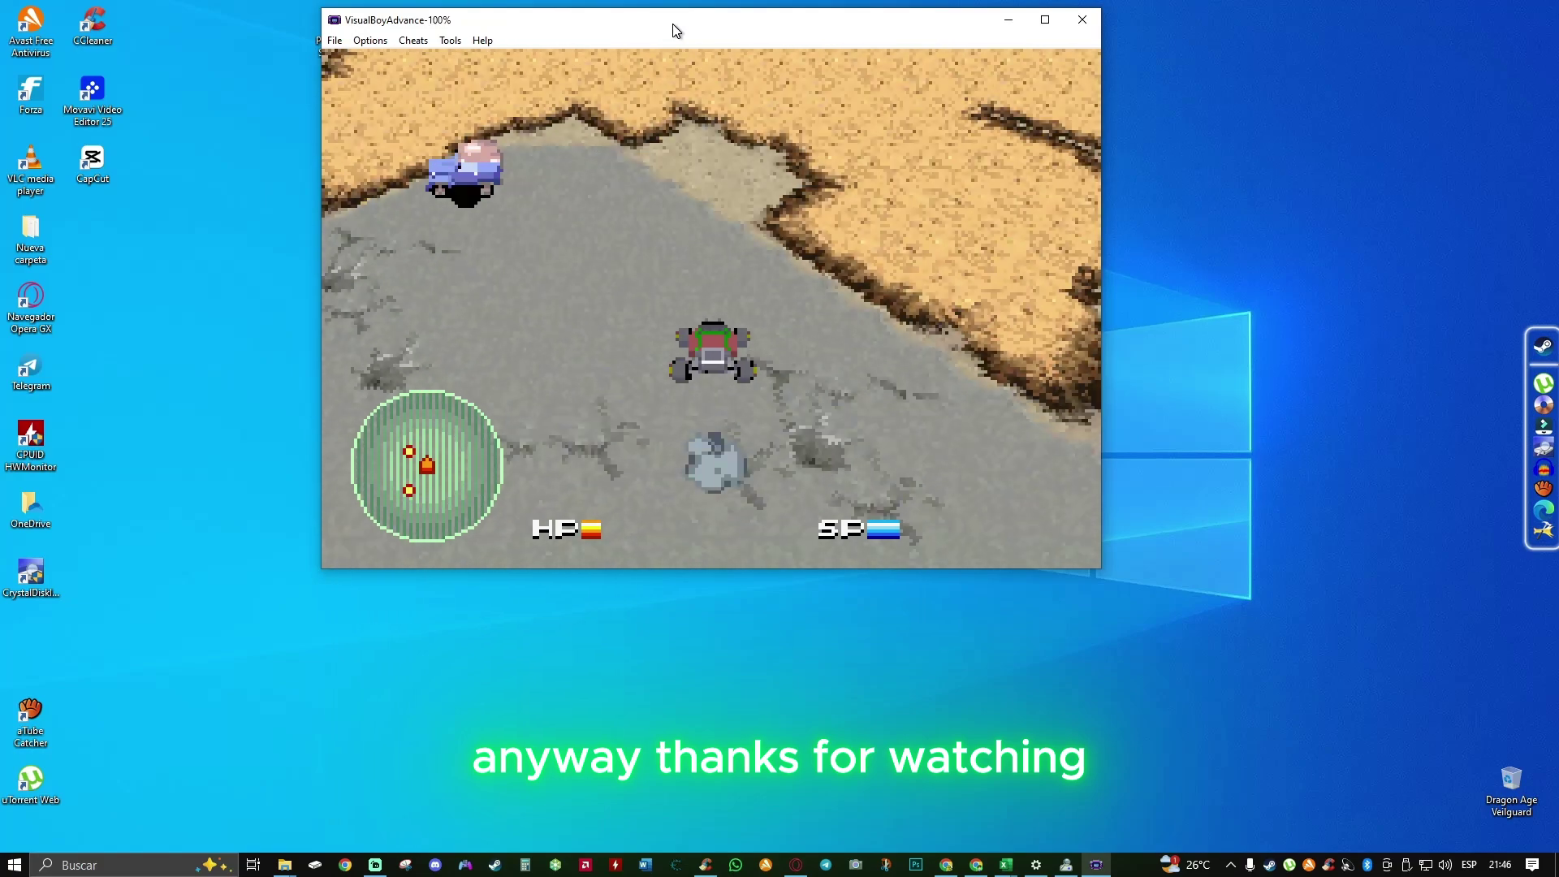
pyautogui.press('Up')
pyautogui.press('Up')
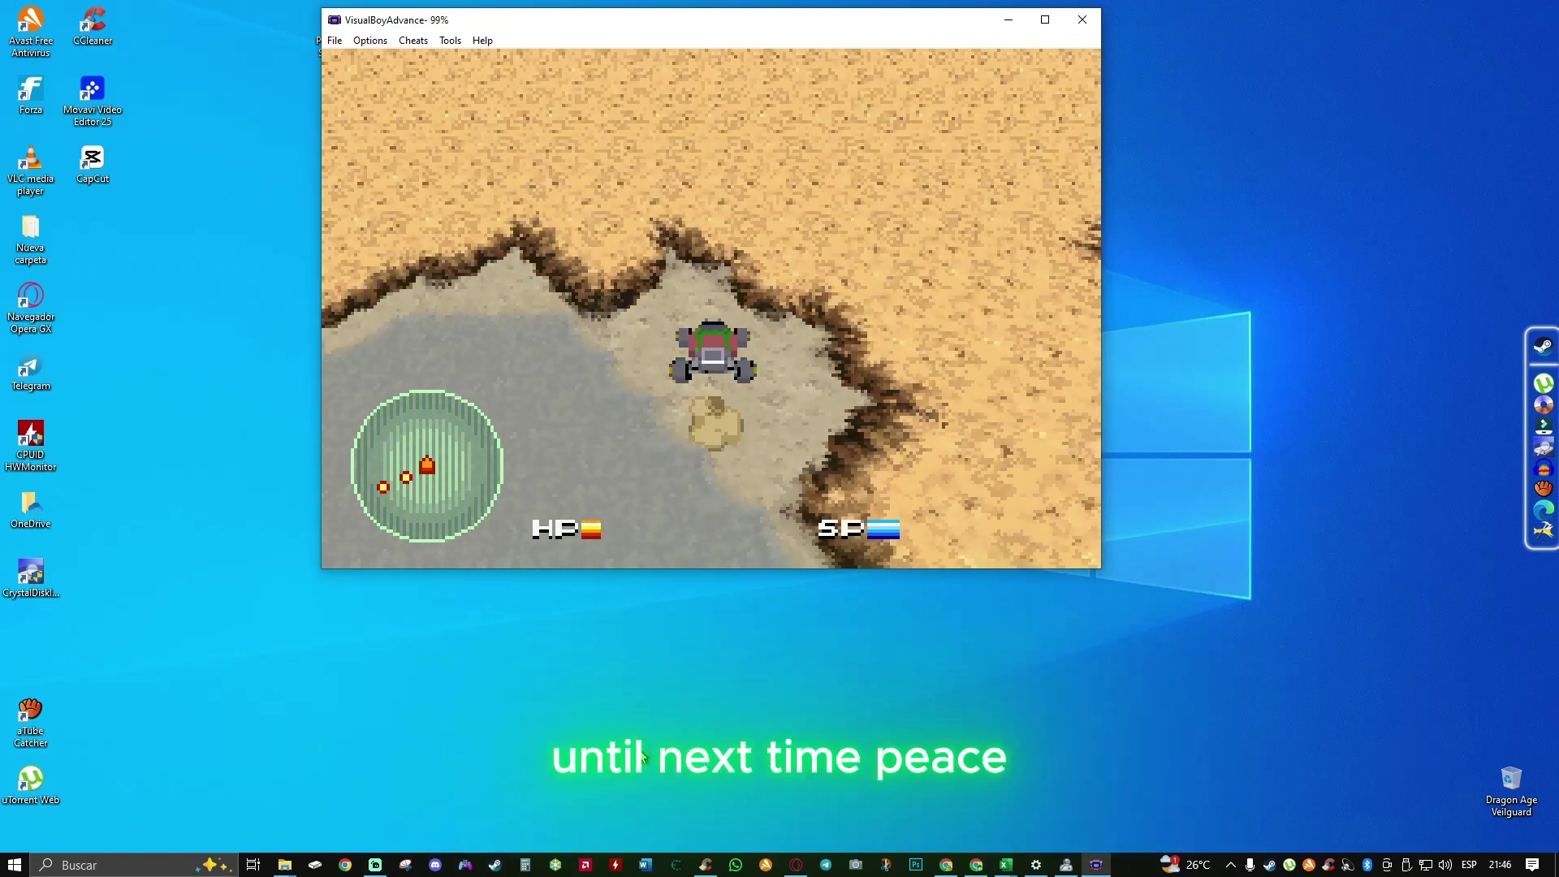